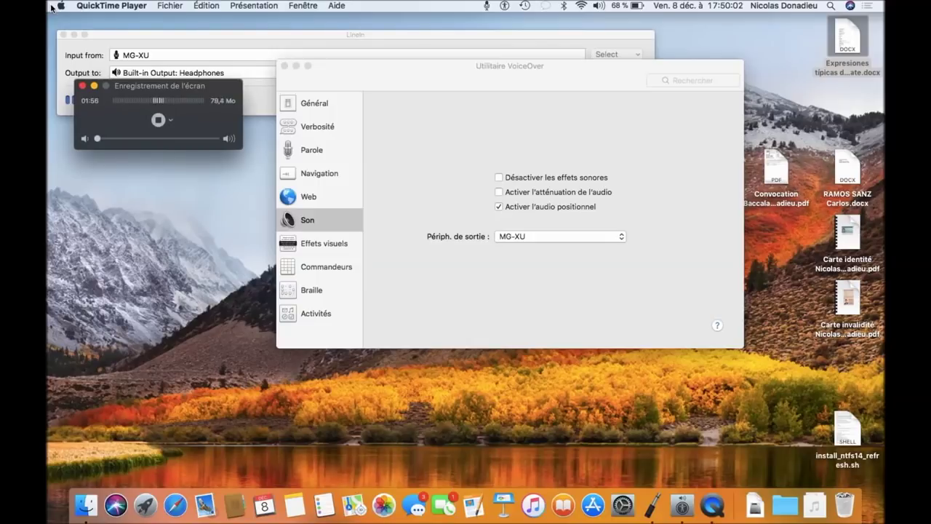
Step: Launch VMware Fusion by searching 'vmw' in Launchpad
key(F4)
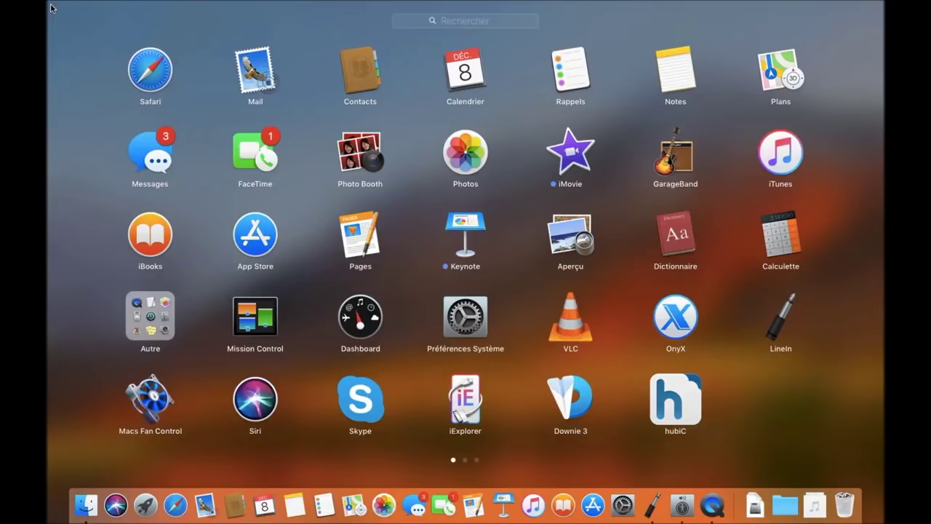
text(vmw)
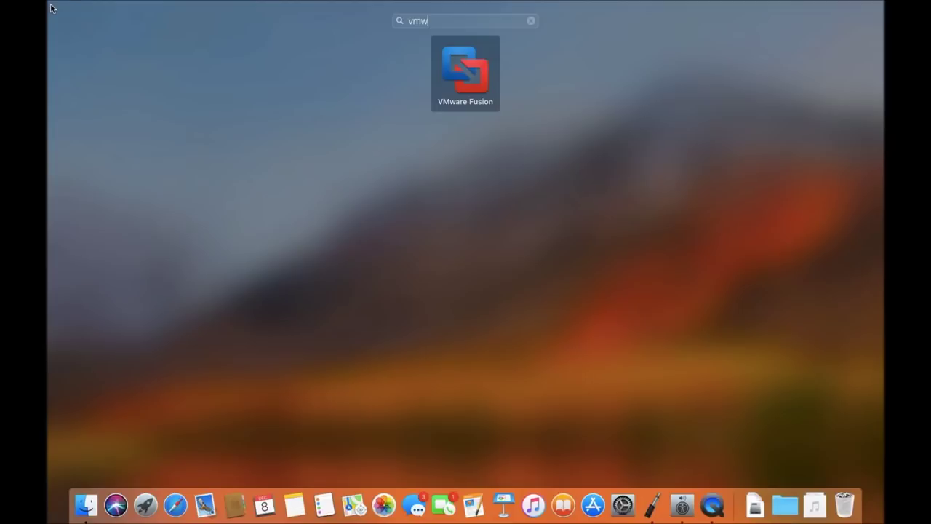
key(Return)
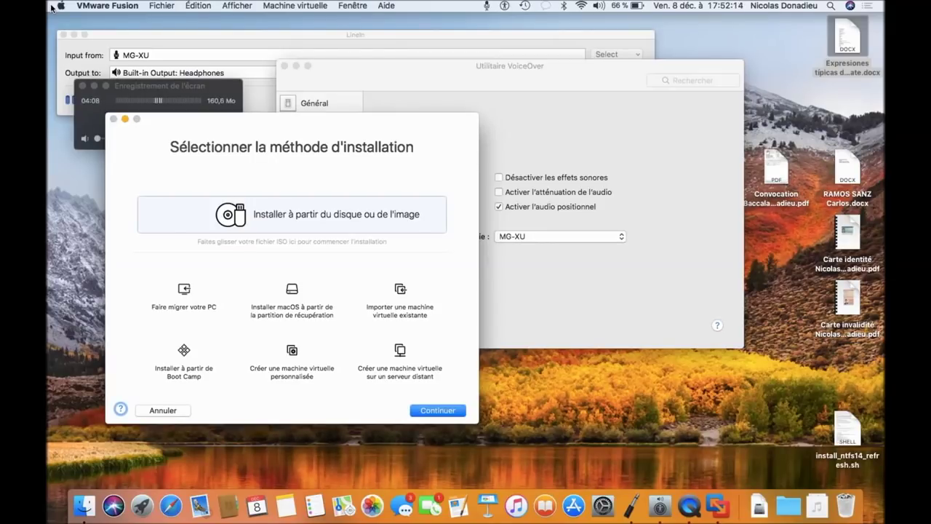
Step: Continue with the 'Installer à partir du disque ou de l'image' installation method
key(Tab)
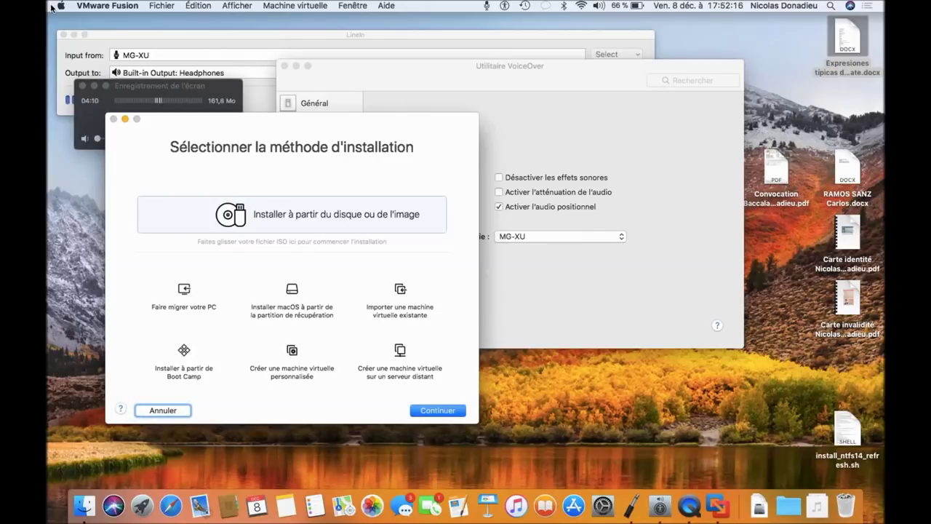
key(Tab)
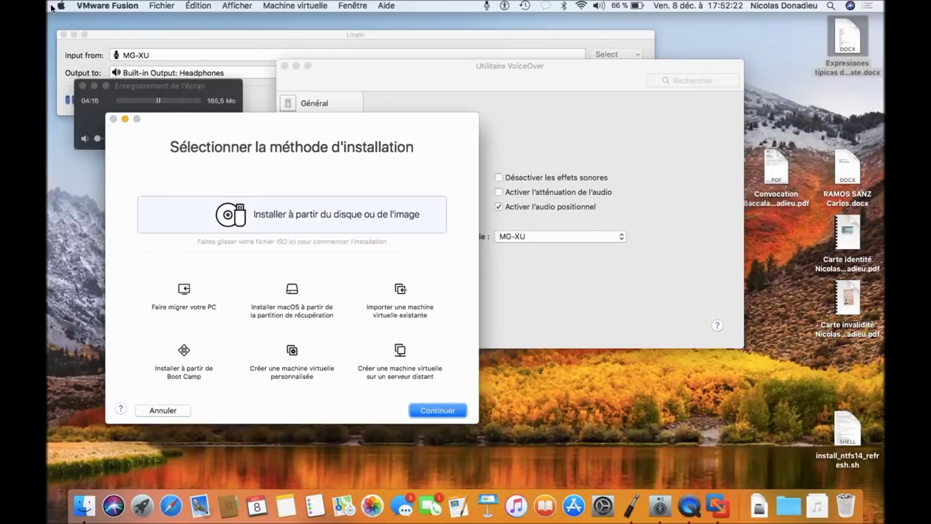
key(Return)
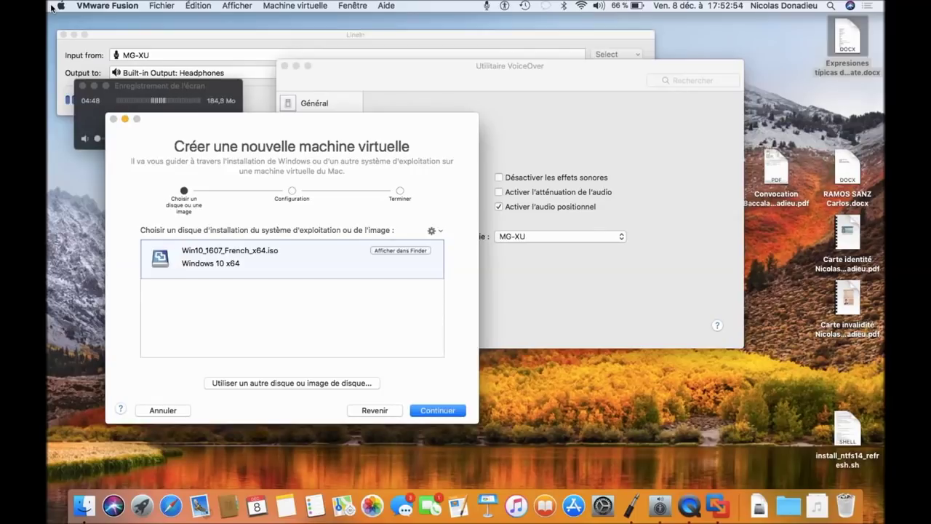
Step: Accept the Win10_1607_French_x64.iso image as the installation source and continue
key(Tab)
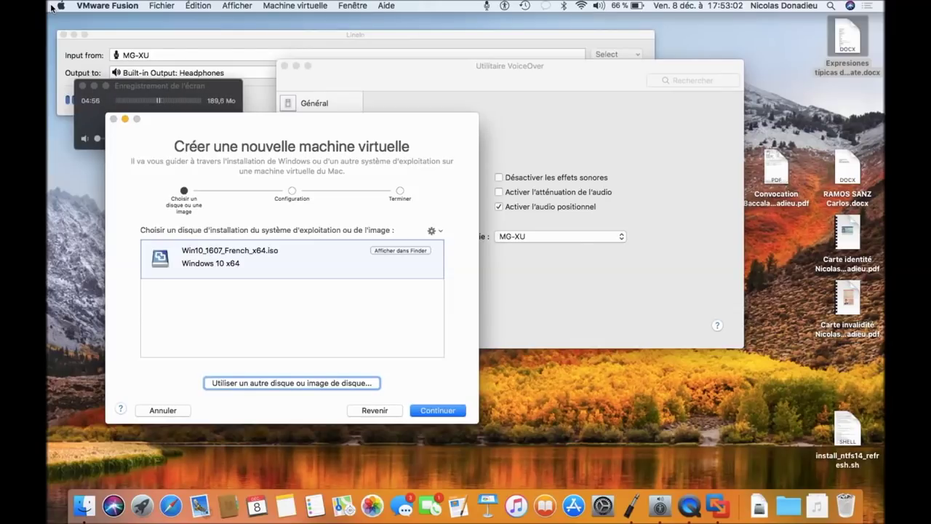
key(Tab)
key(Tab)
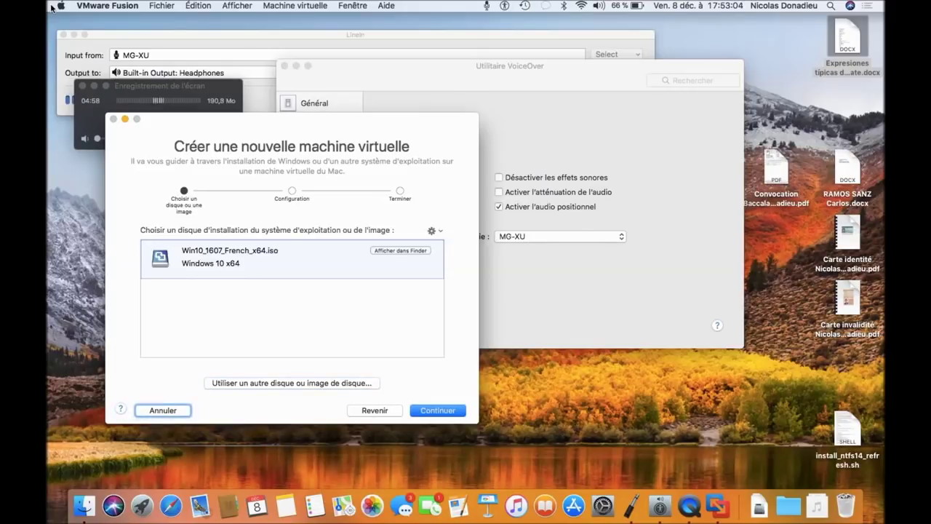
key(Tab)
key(Tab)
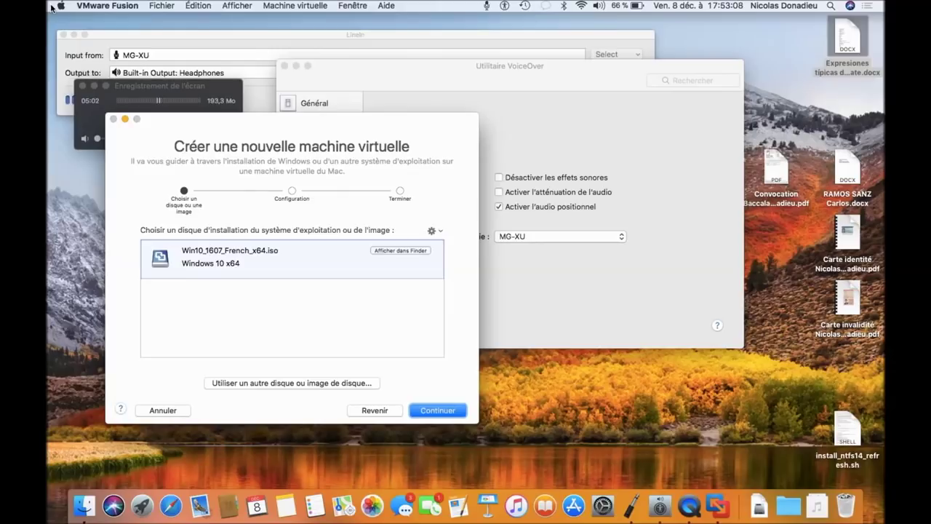
key(space)
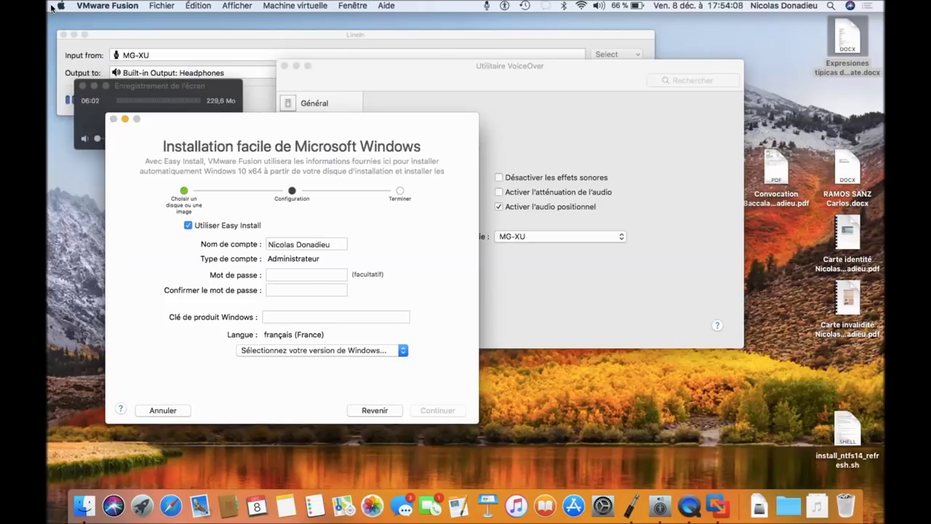
Step: Set the Easy Install account name to 'Test', enter and confirm its password, and leave the product key blank
key(Tab)
key(Tab)
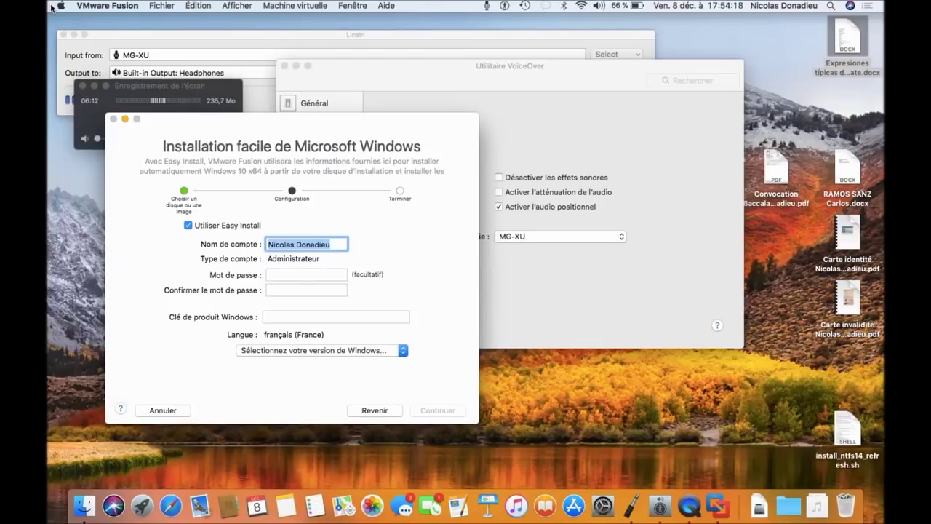
key(BackSpace)
text(Te)
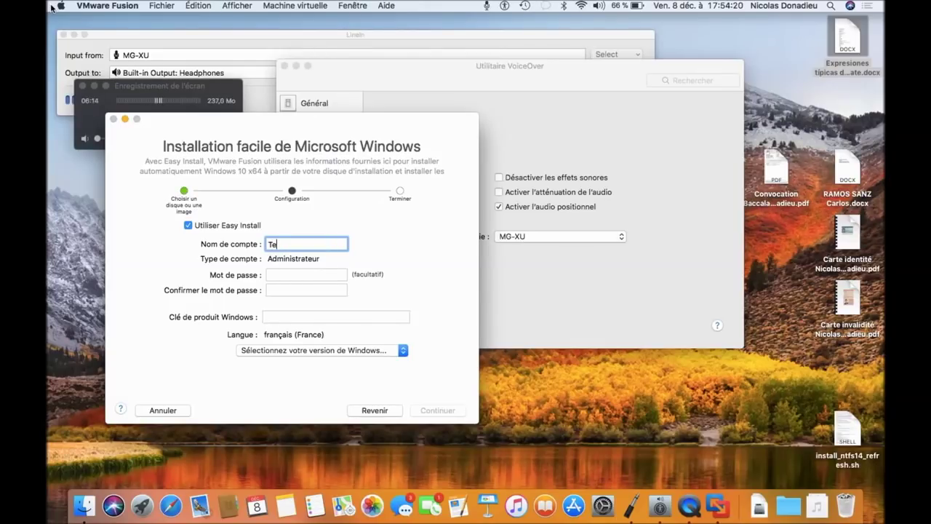
text(st)
key(Tab)
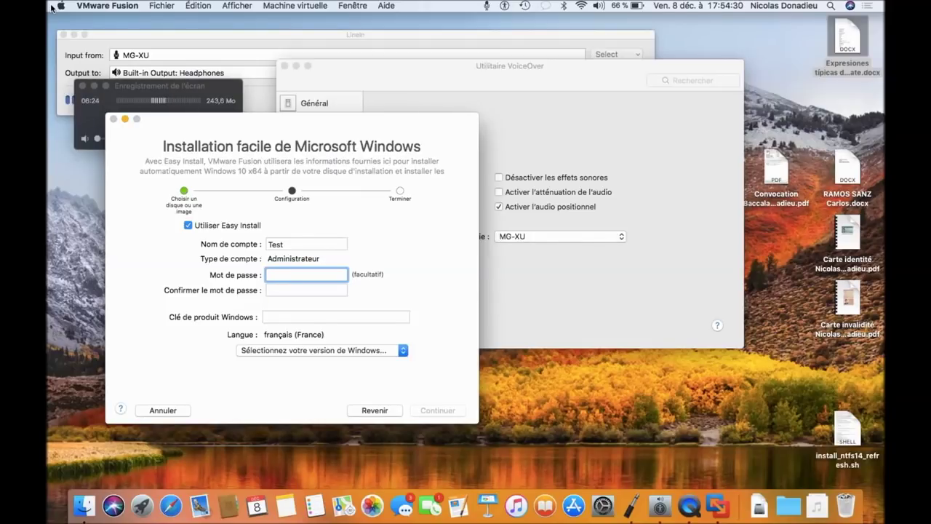
text(test)
key(Tab)
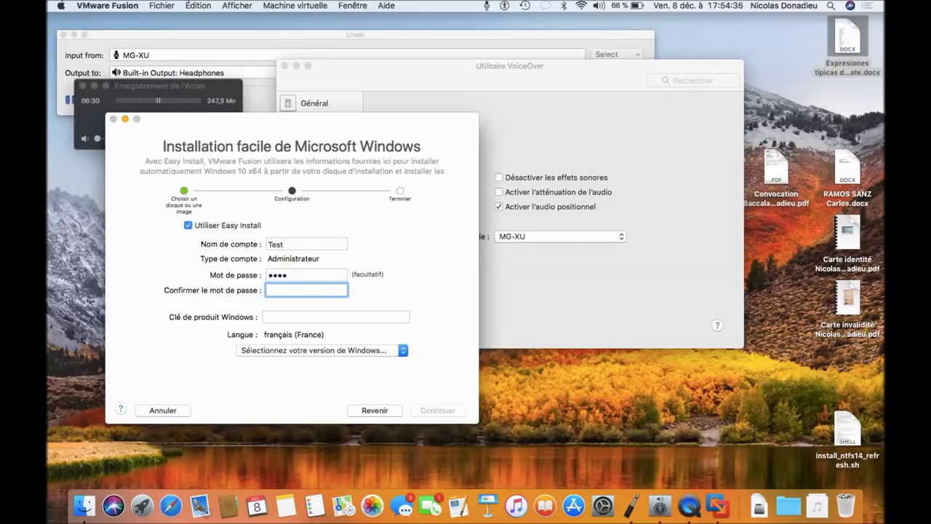
text(Test)
click(336, 316)
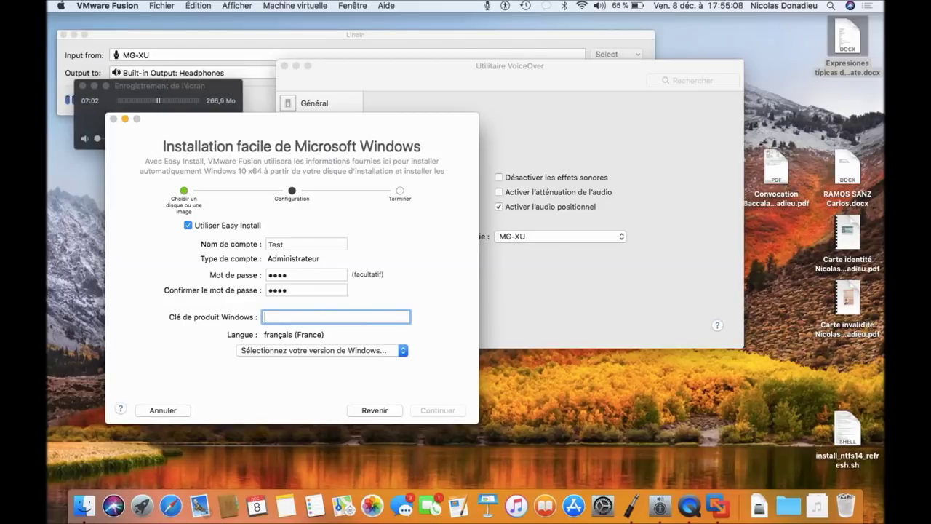
key(Tab)
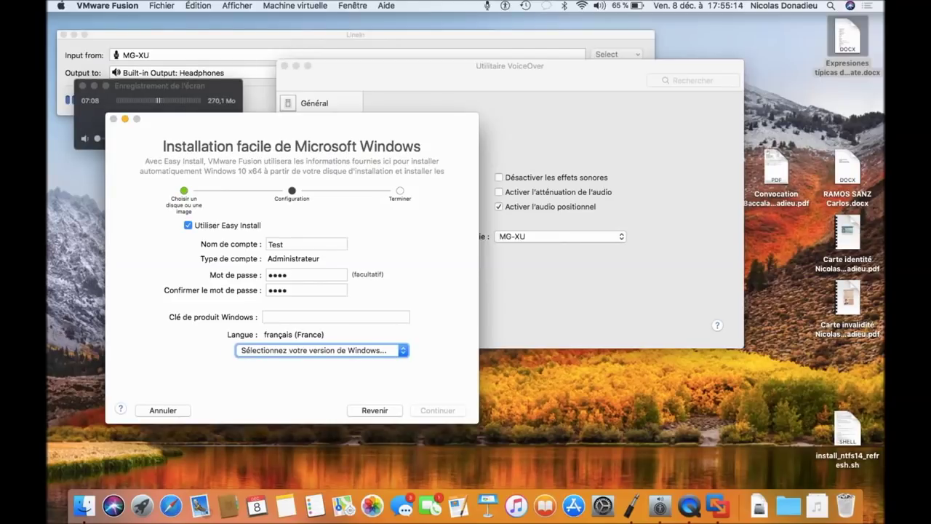
Step: Choose Windows 10 Pro as the Easy Install edition and continue past the details
key(space)
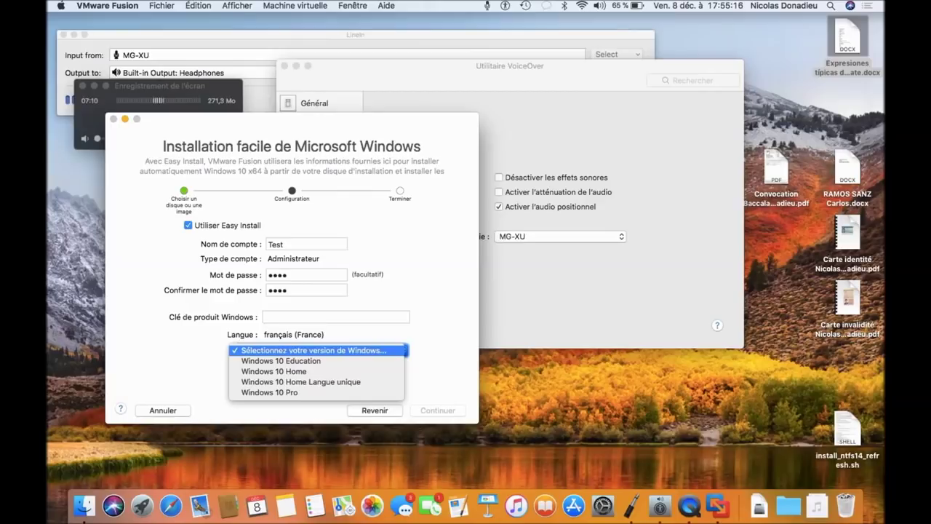
key(Down)
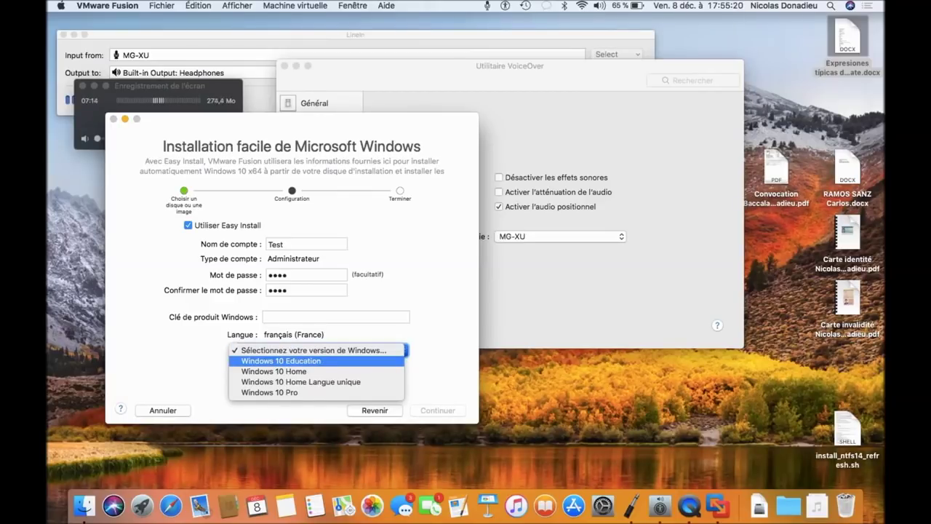
key(Down)
key(Down)
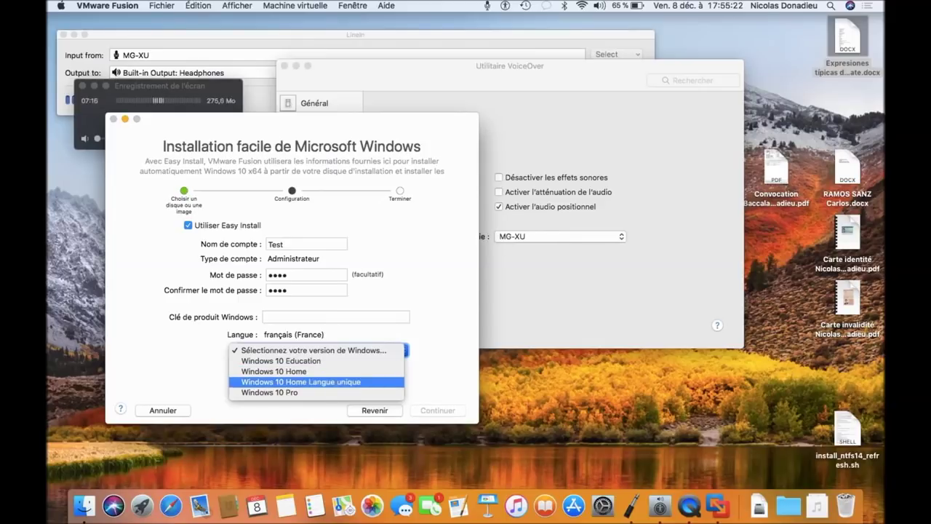
key(Down)
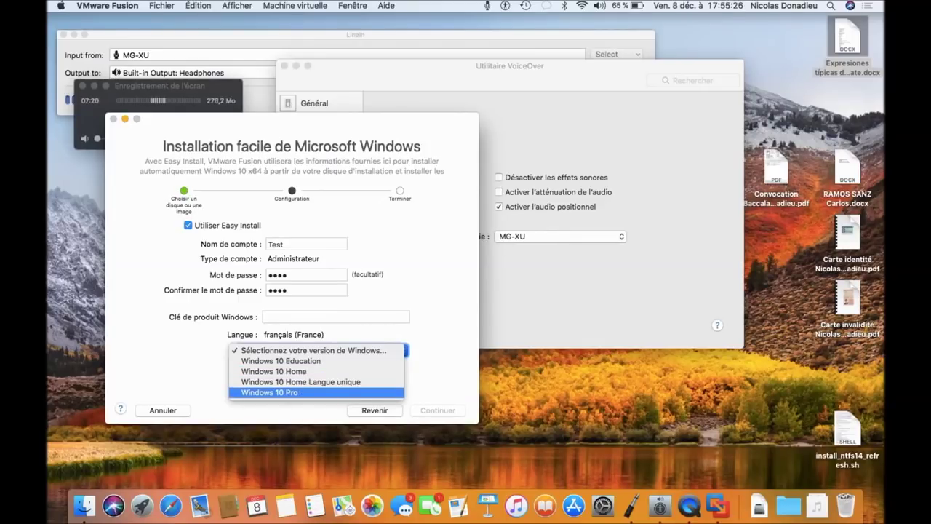
key(Return)
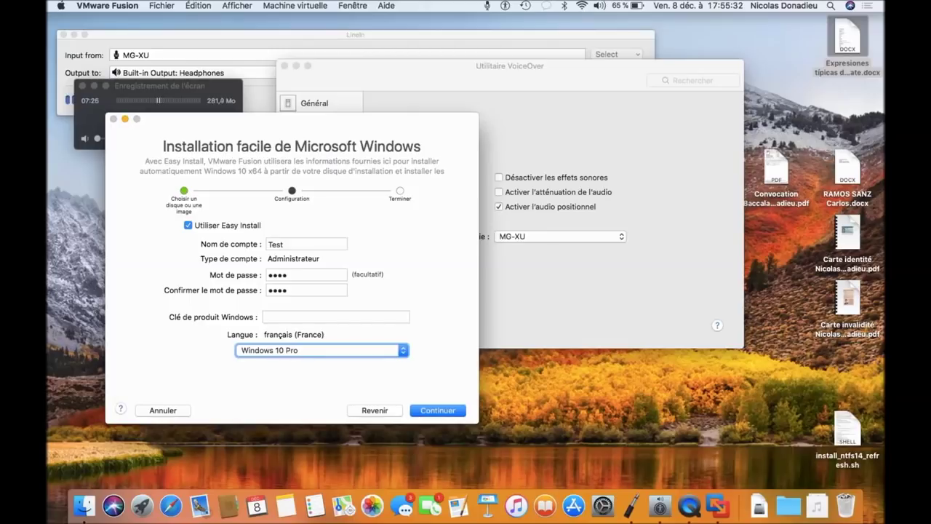
key(Tab)
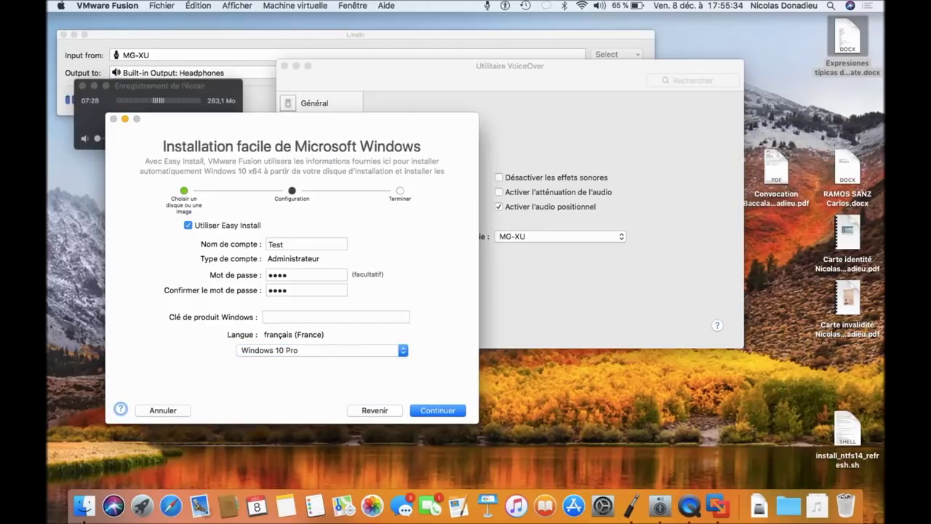
key(Tab)
key(Tab)
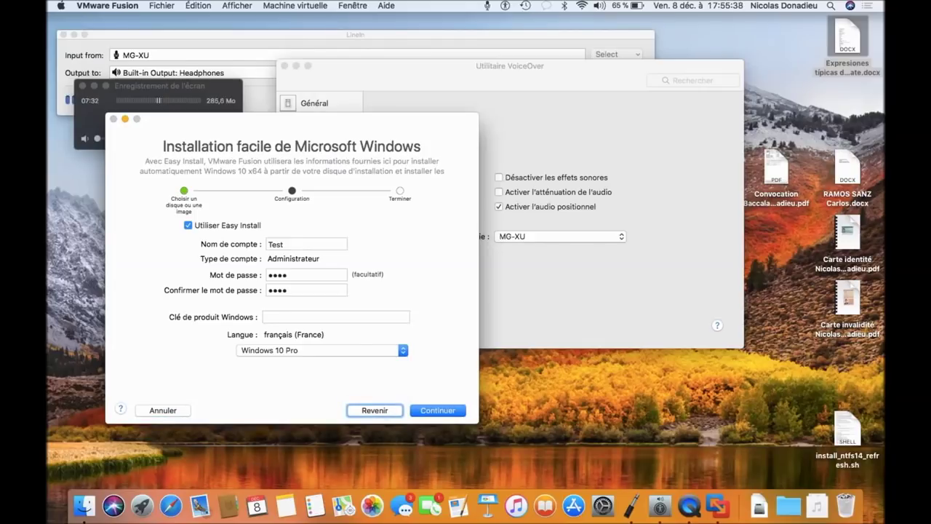
key(Tab)
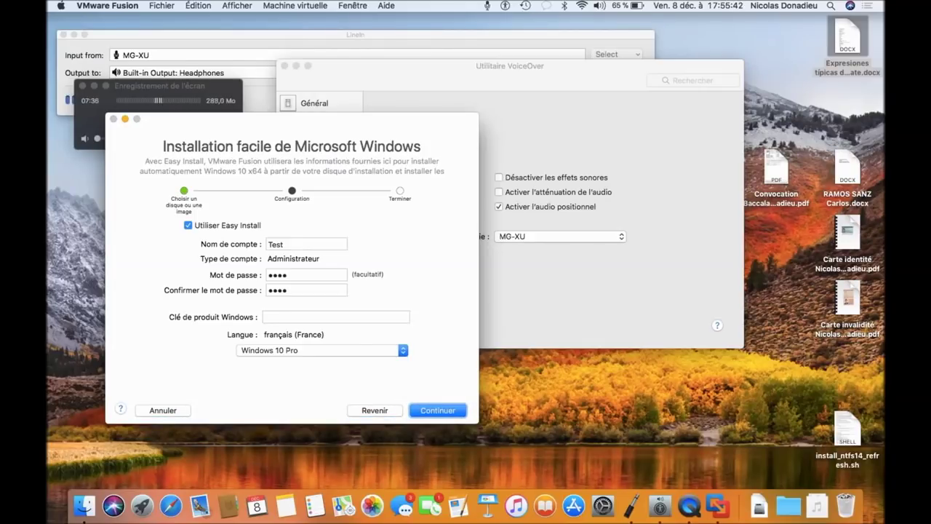
key(Return)
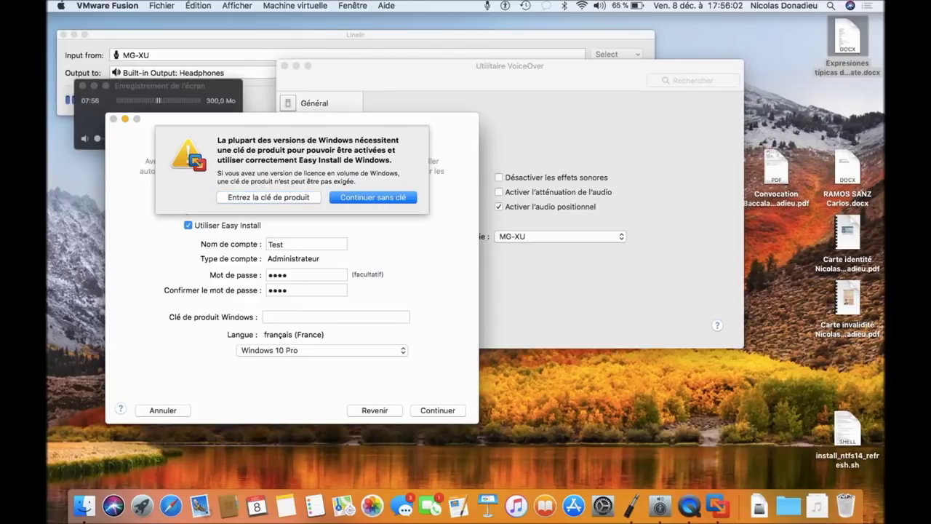
Step: Continue without a product key ('Continuer sans clé')
key(Return)
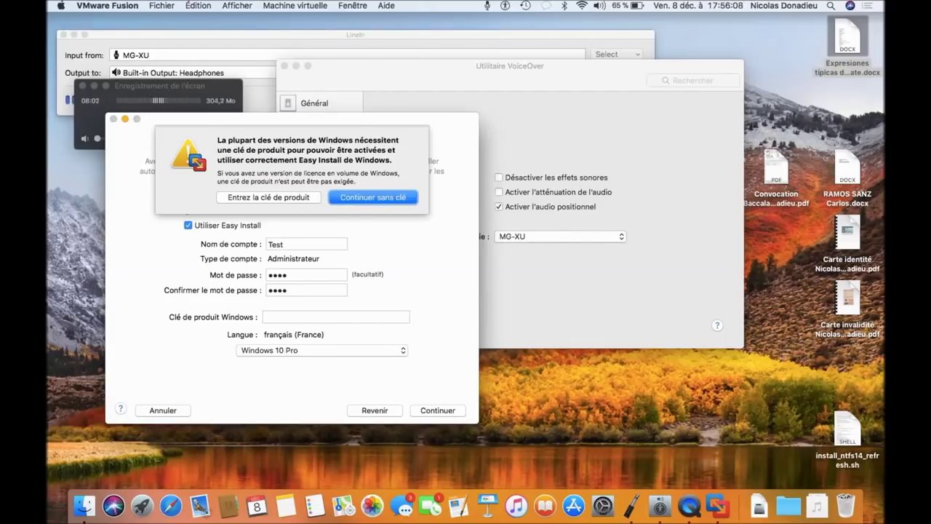
key(Return)
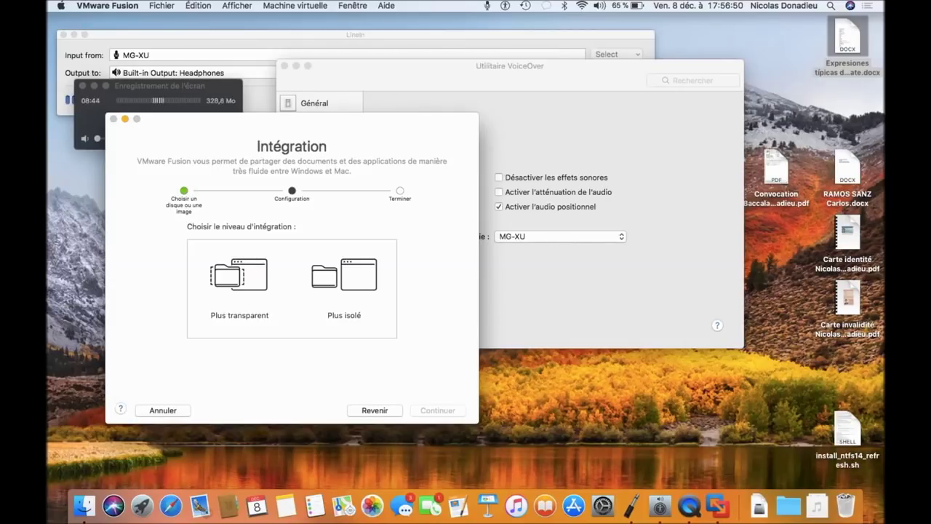
Step: Pick the 'Plus transparent' integration level and continue to the Terminer summary
click(239, 288)
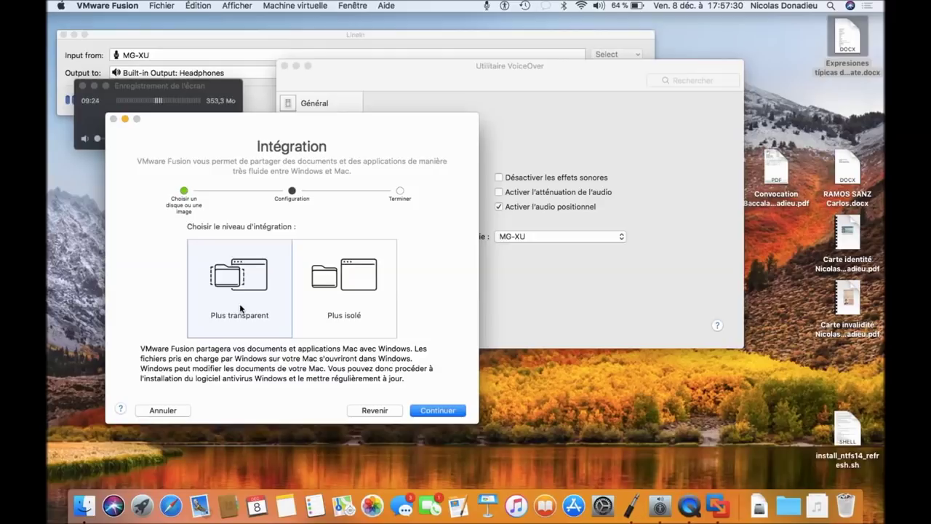
click(345, 308)
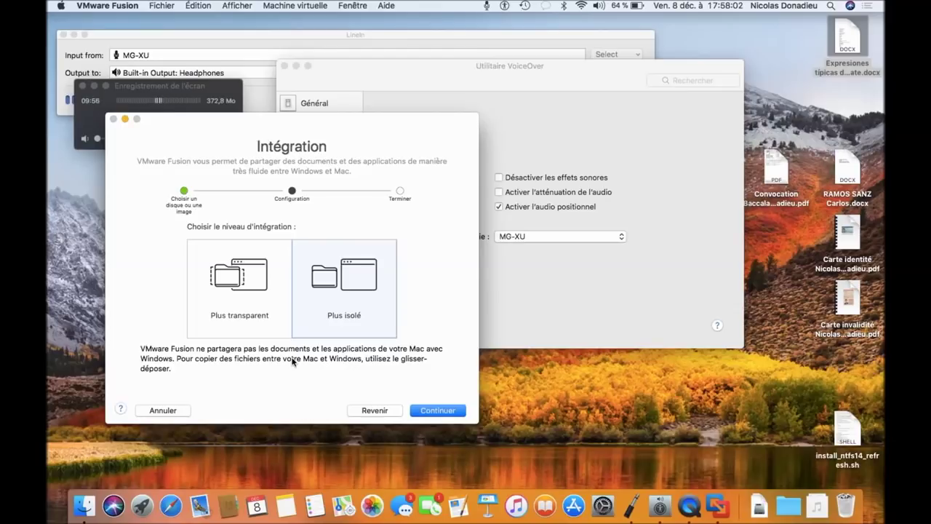
key(Left)
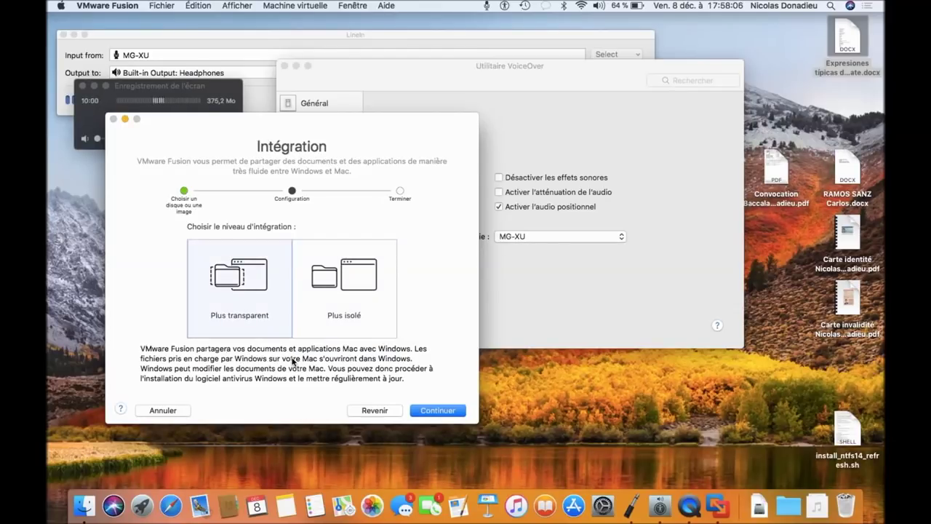
key(Tab)
key(Tab)
key(Tab)
key(Tab)
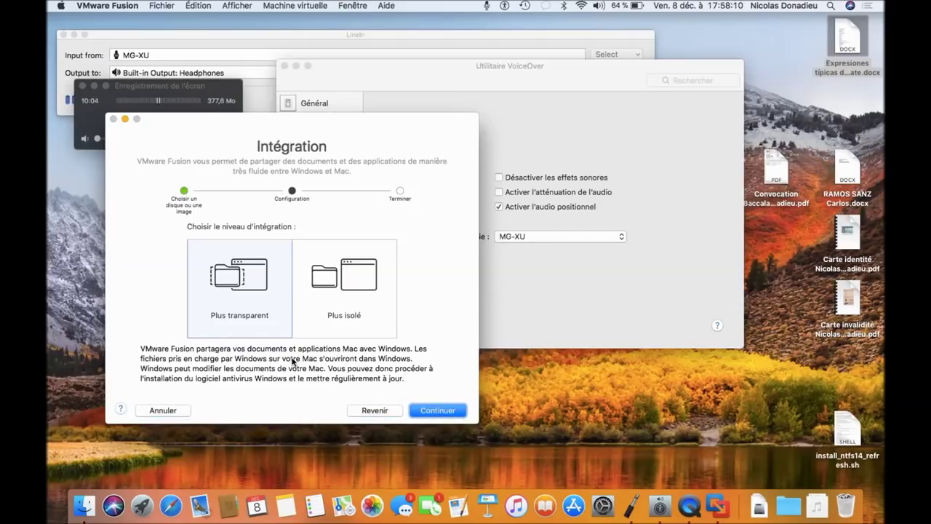
key(Return)
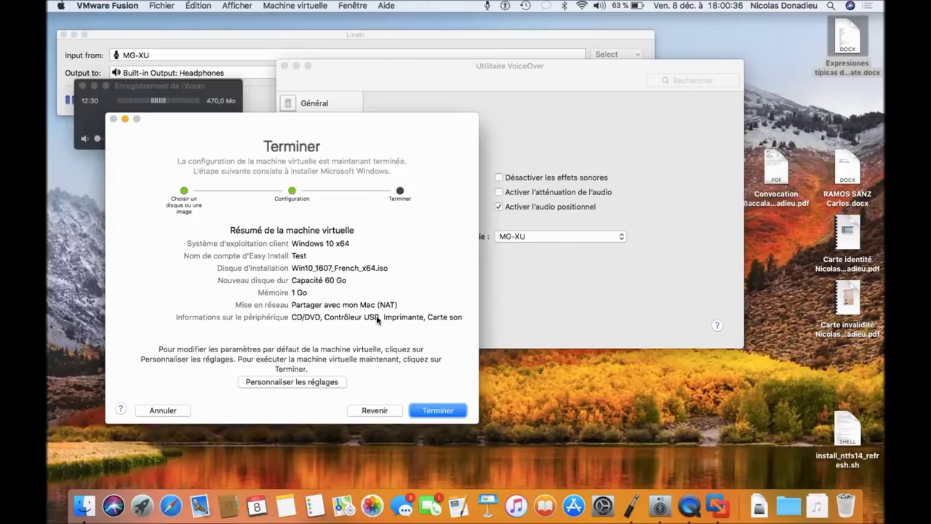
Step: Choose 'Personnaliser les réglages' to customise the virtual machine
key(Tab)
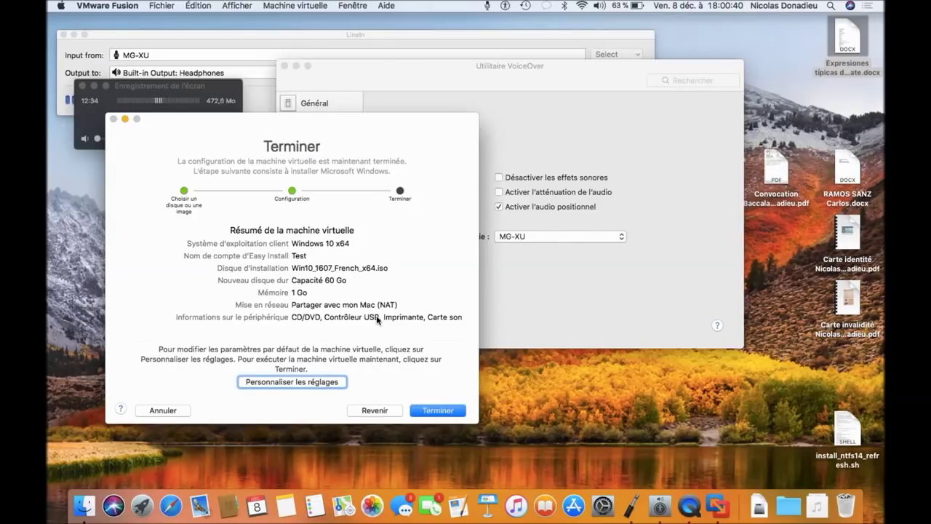
key(space)
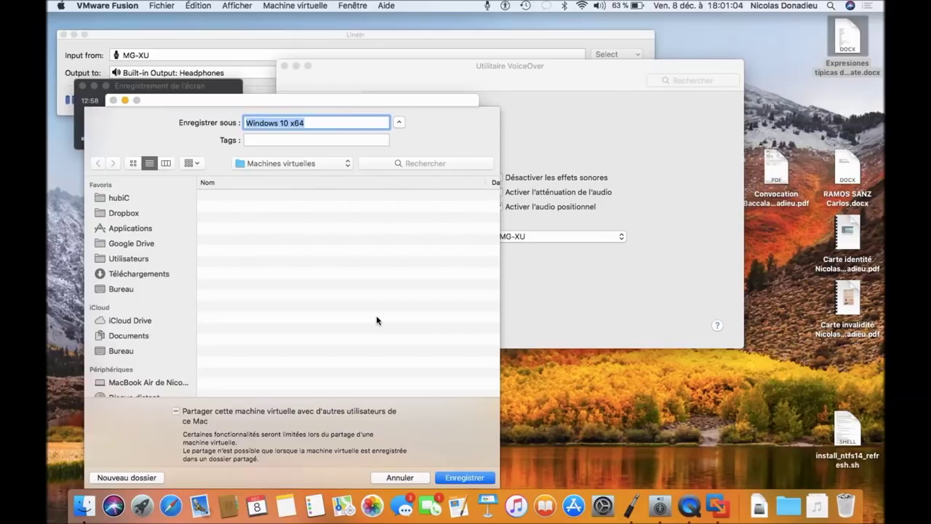
Step: Save the virtual machine as 'Windows 10 x64' in the Machines virtuelles folder
key(Tab)
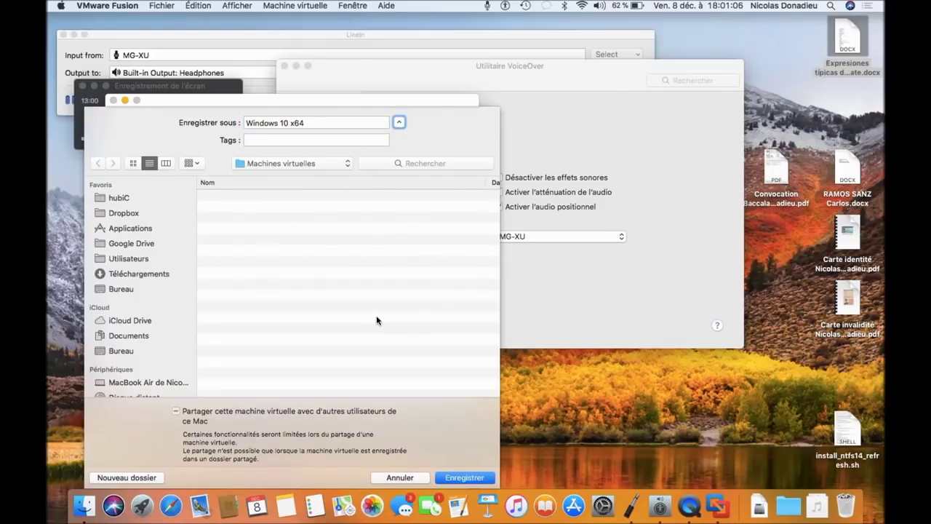
key(Tab)
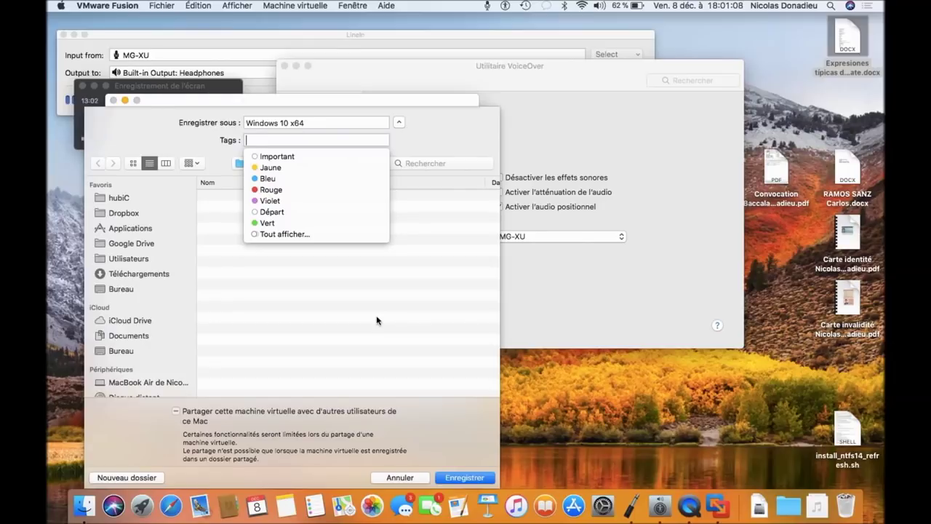
key(Tab)
key(Tab)
key(Tab)
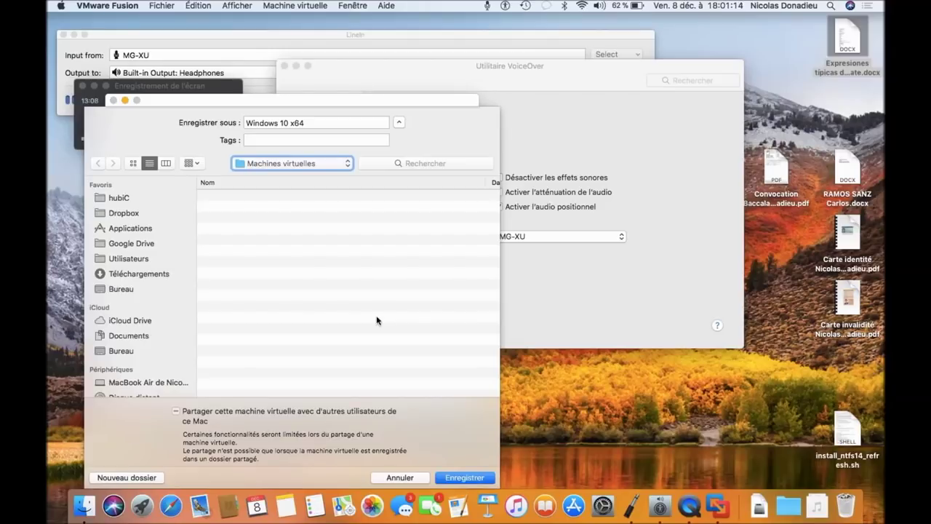
click(377, 320)
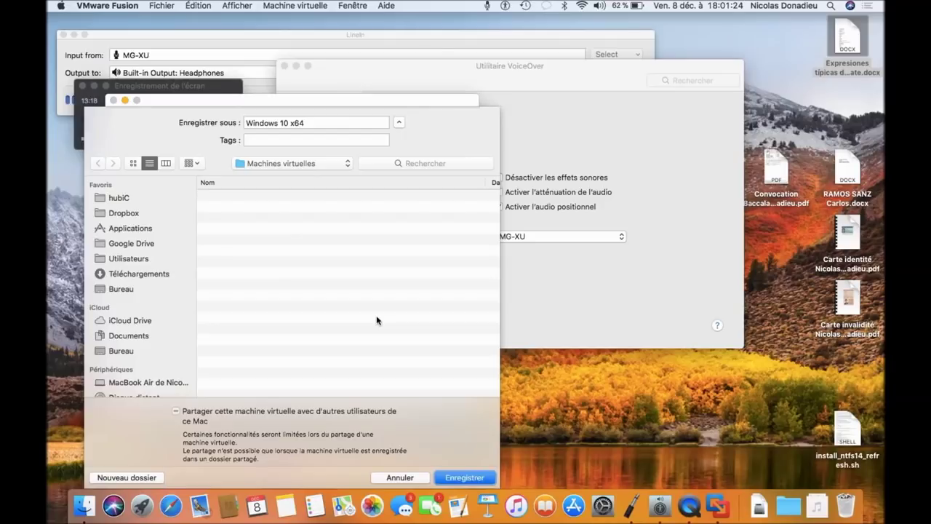
key(Return)
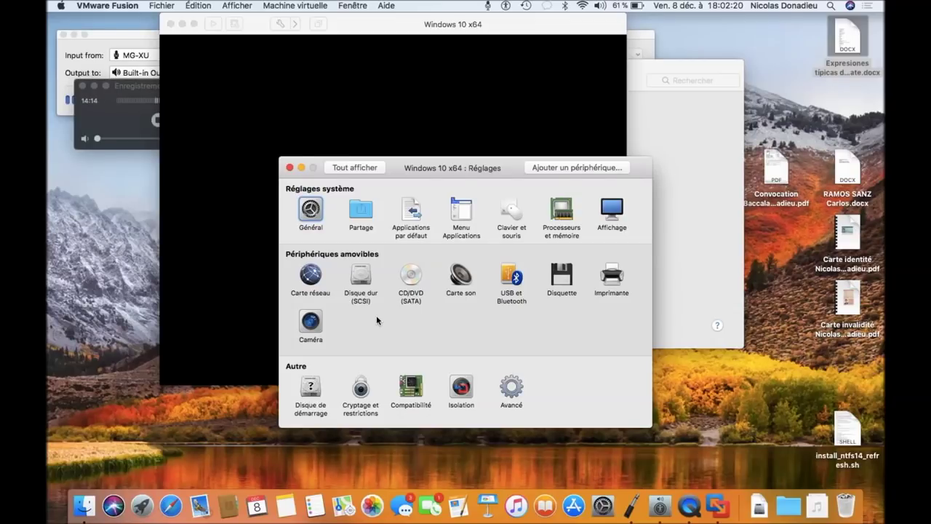
Step: Open the Processeurs et mémoire pane, currently showing 1 core and 1024 Mo memory
key(Right)
key(Right)
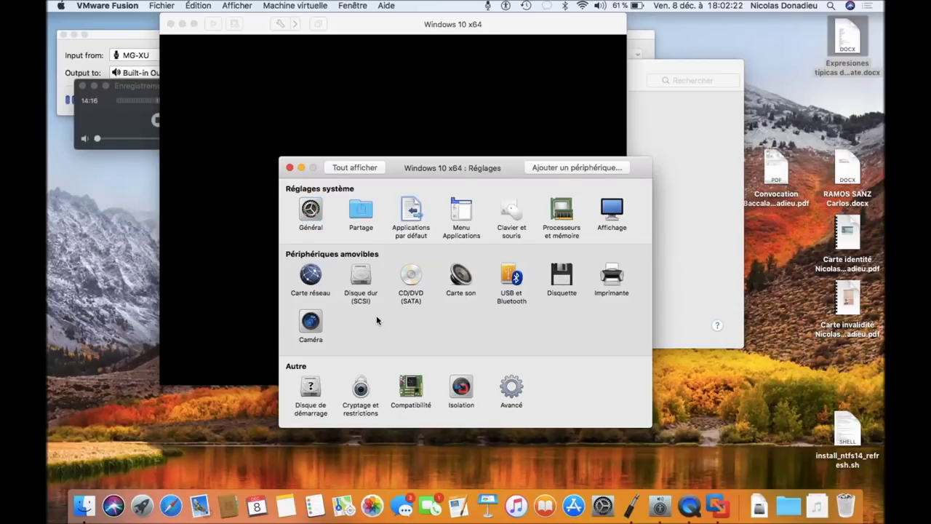
key(Right)
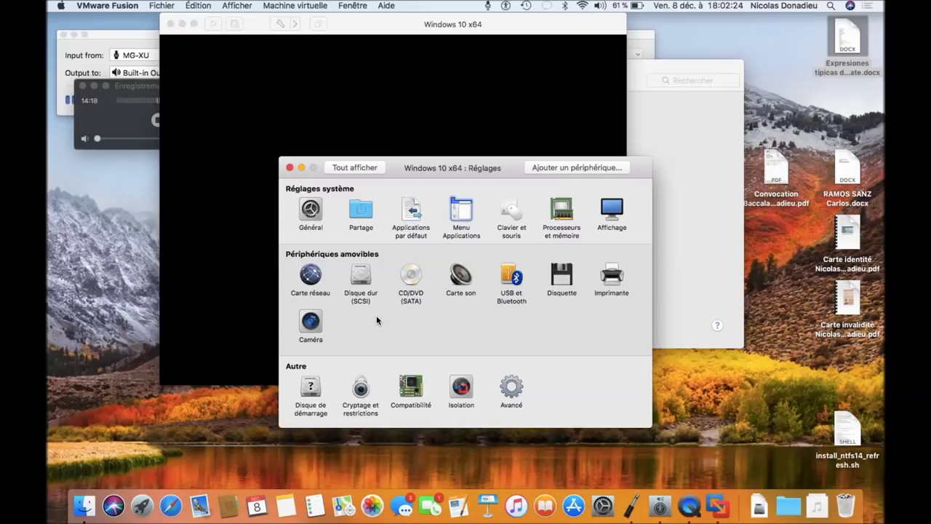
key(Right)
key(Right)
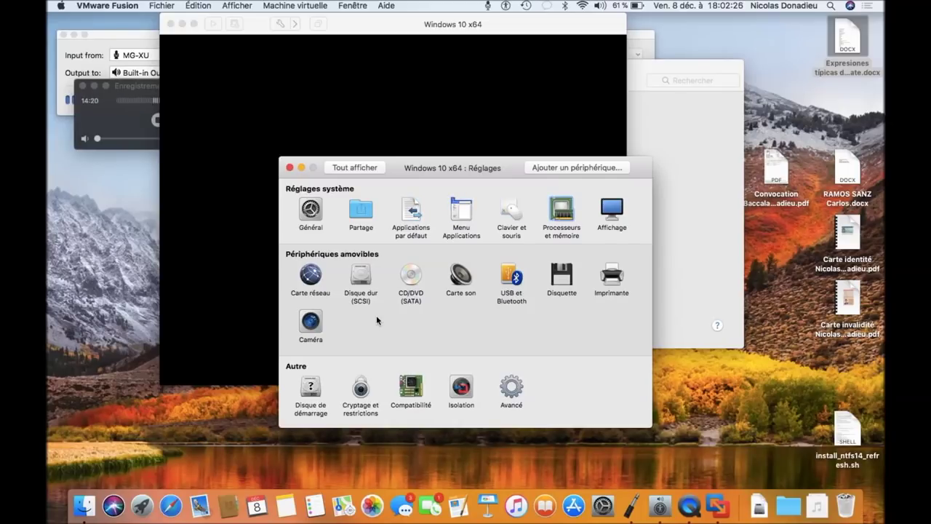
key(Right)
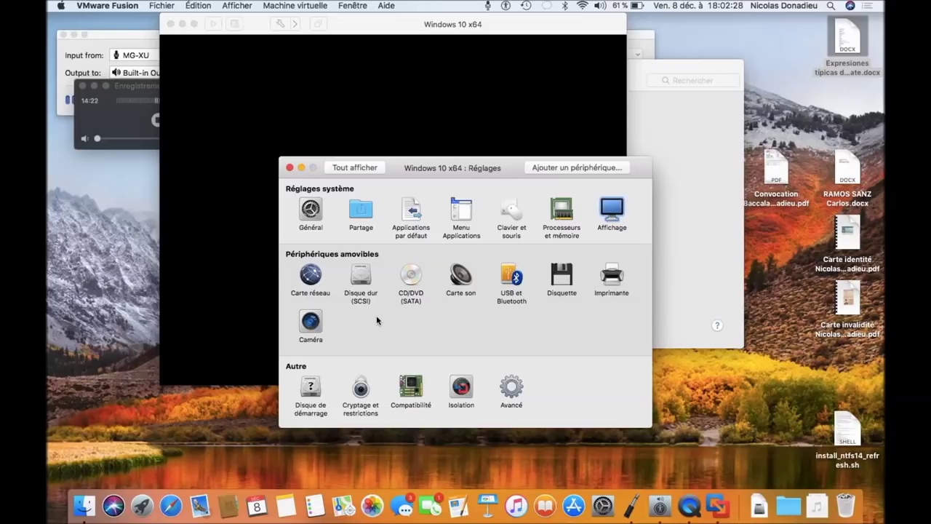
key(Right)
key(Right)
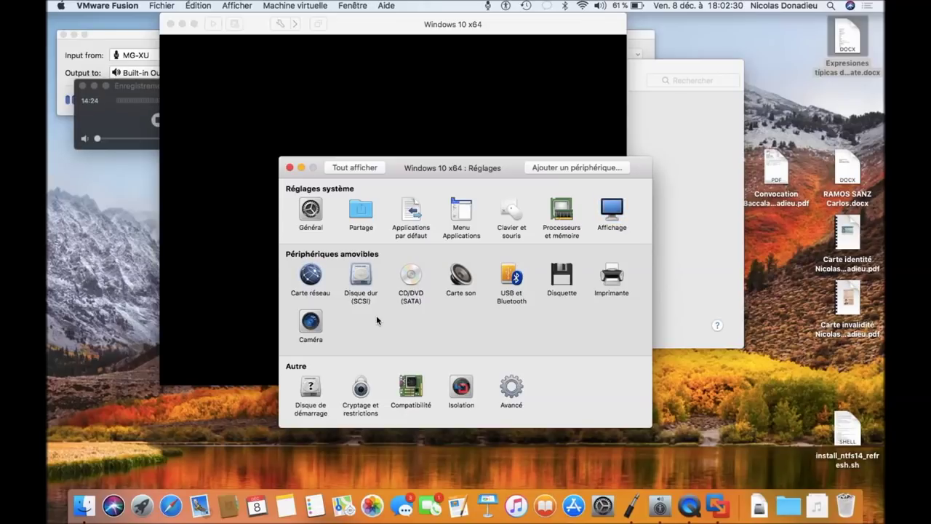
key(Right)
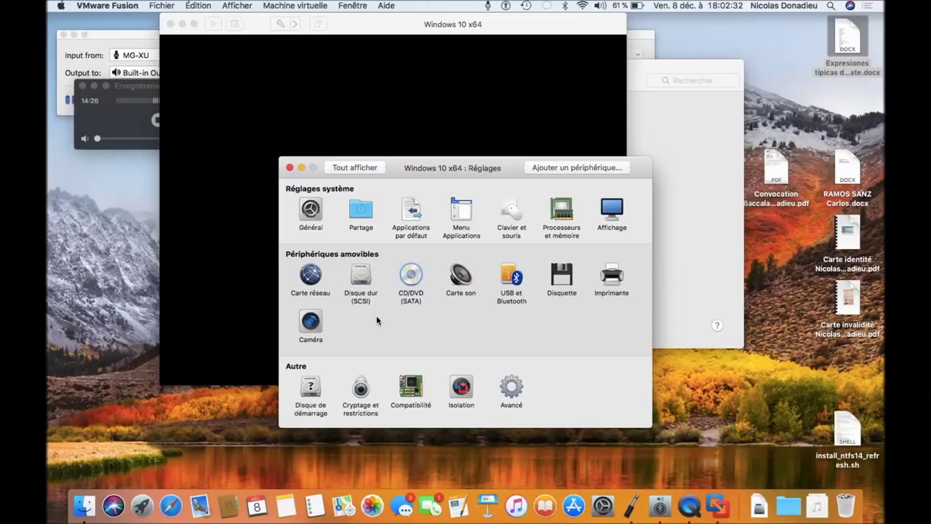
key(Right)
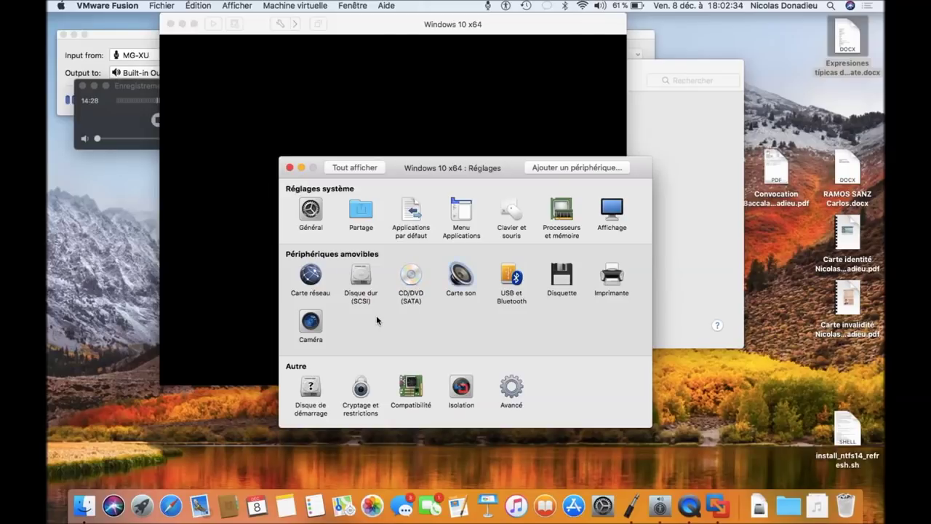
key(Right)
key(Right)
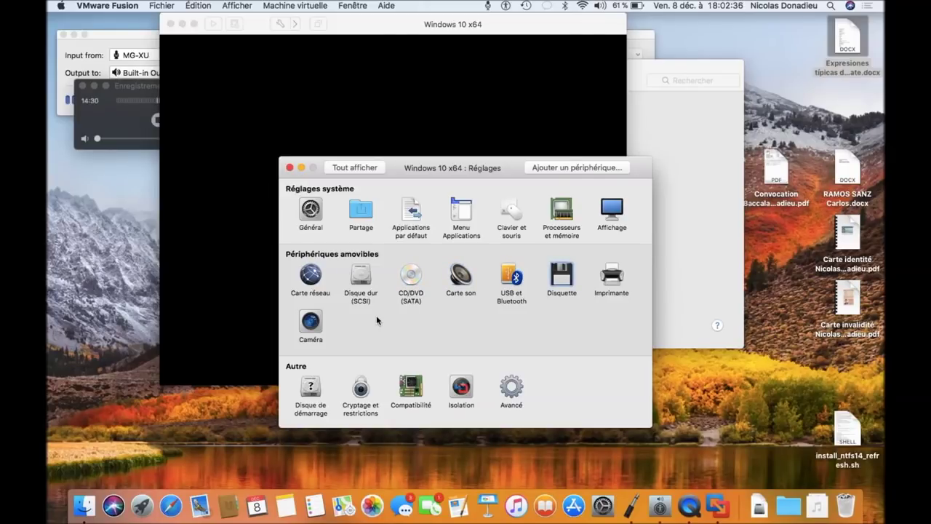
key(Right)
key(Right)
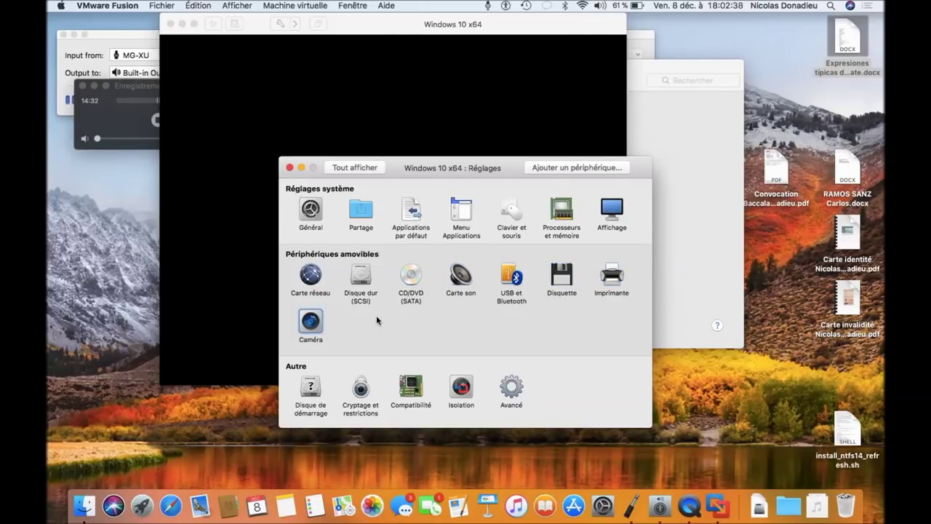
key(Right)
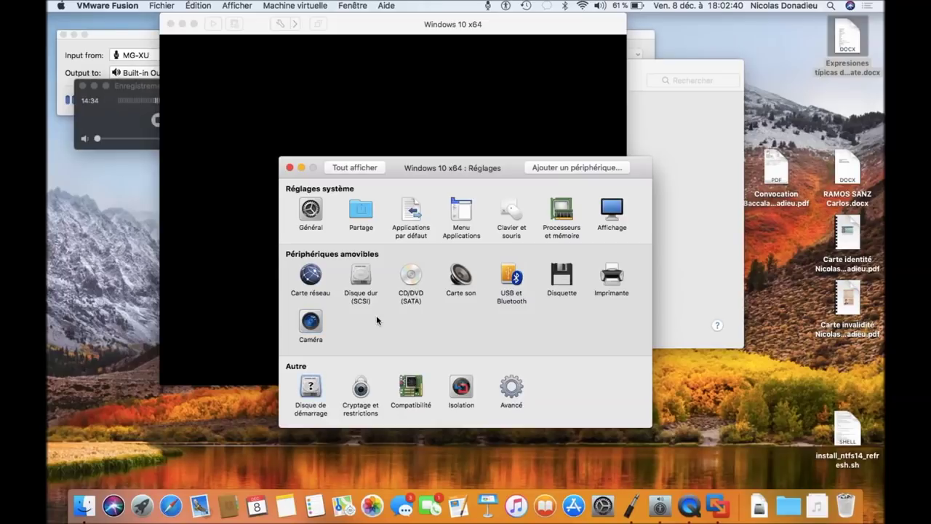
key(Right)
key(Right)
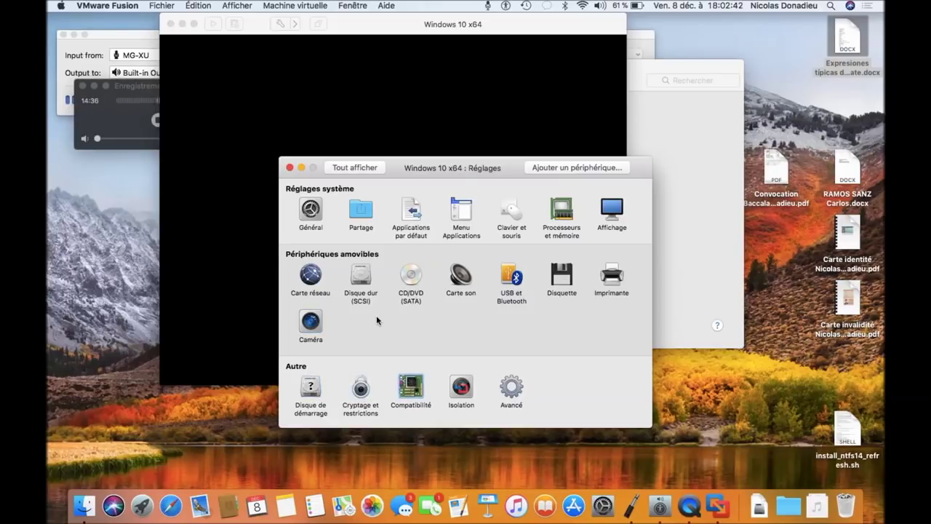
key(Right)
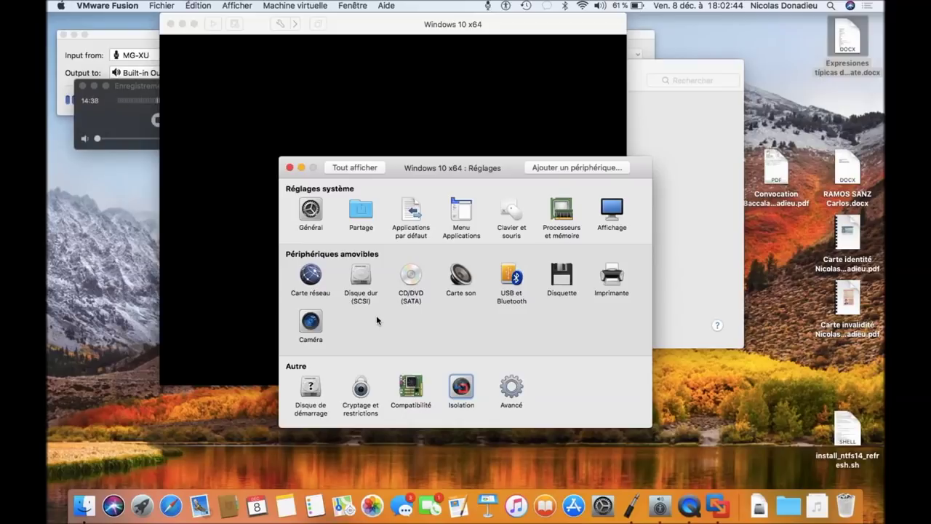
key(Right)
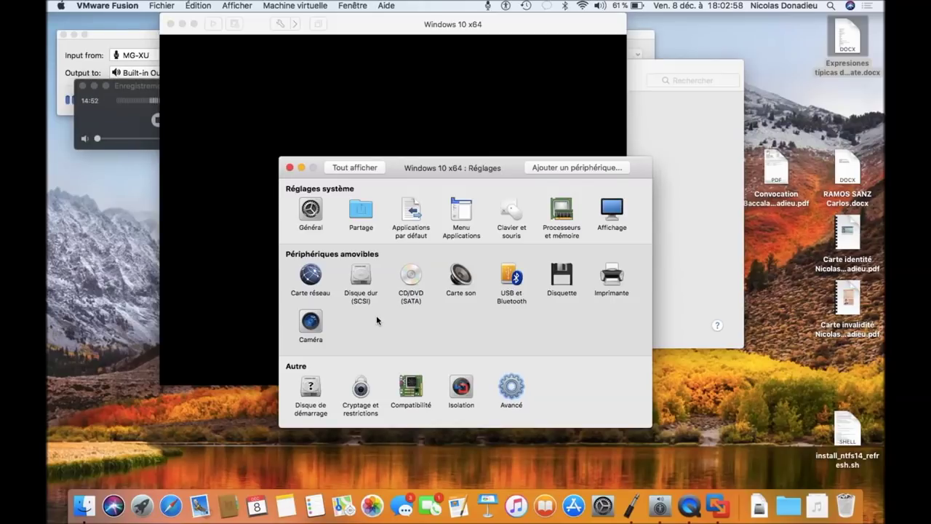
key(Tab)
key(Tab)
key(Tab)
key(Tab)
key(Tab)
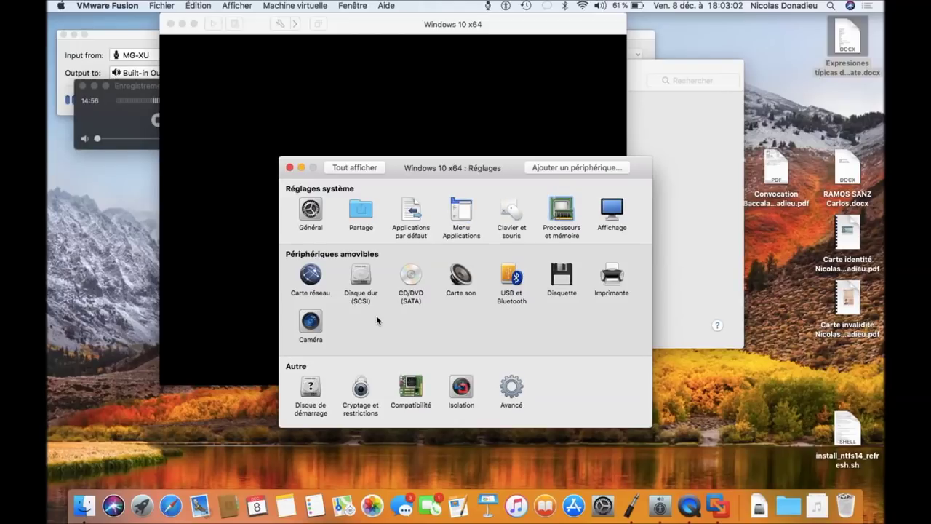
key(space)
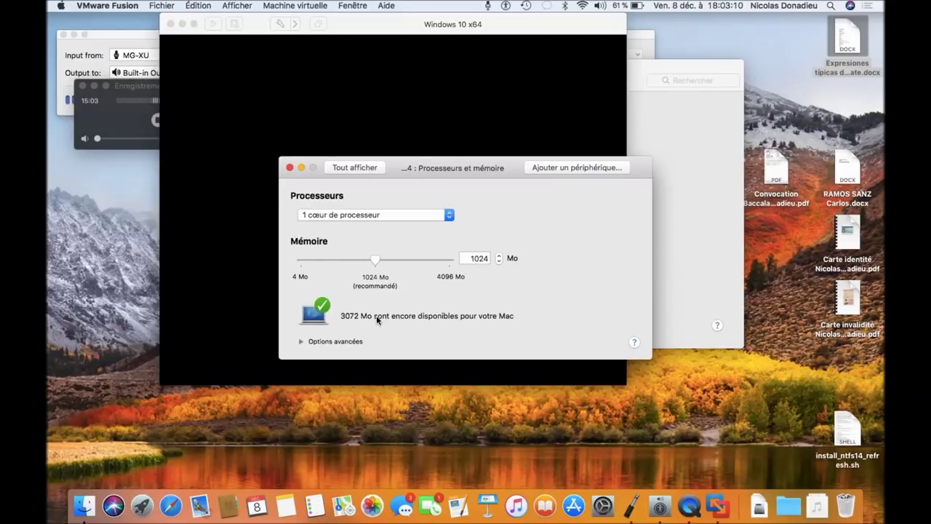
Step: Choose '2 cœurs de processeur' from the Processors pop-up in Processors & Memory
key(Tab)
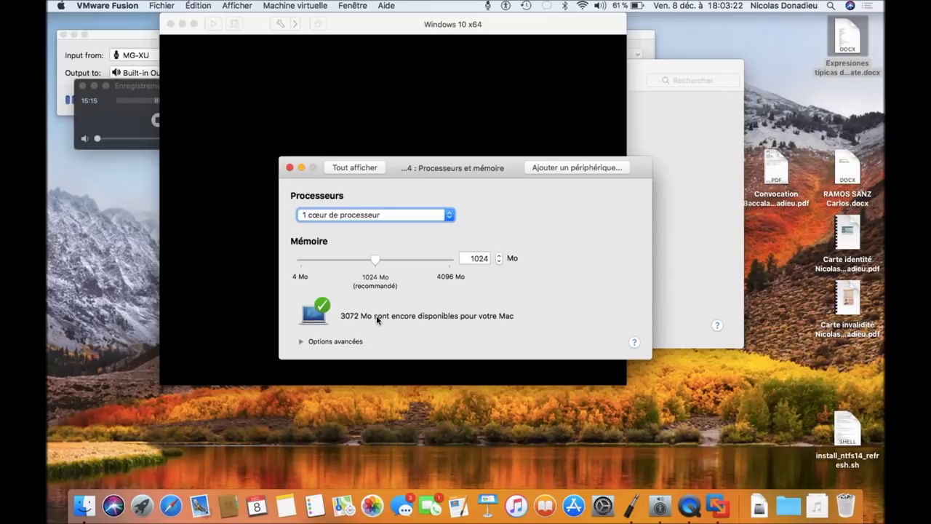
key(space)
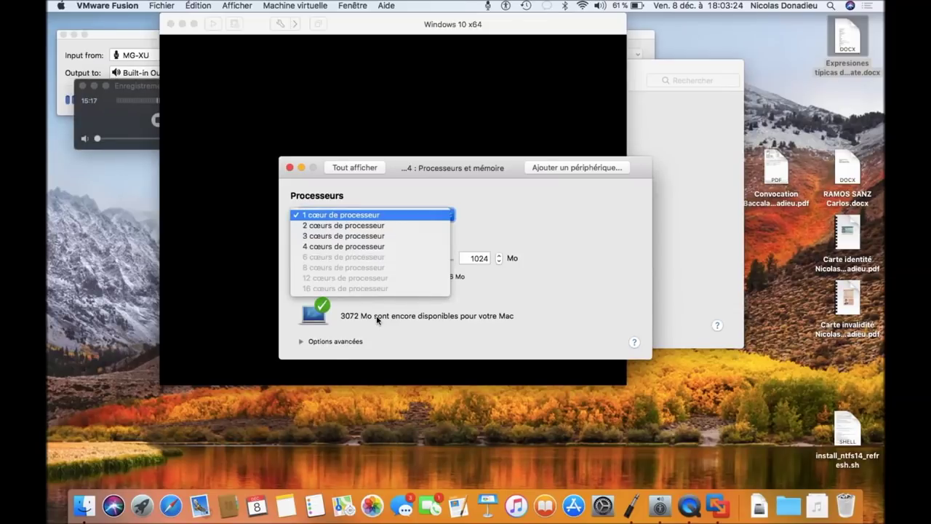
key(Down)
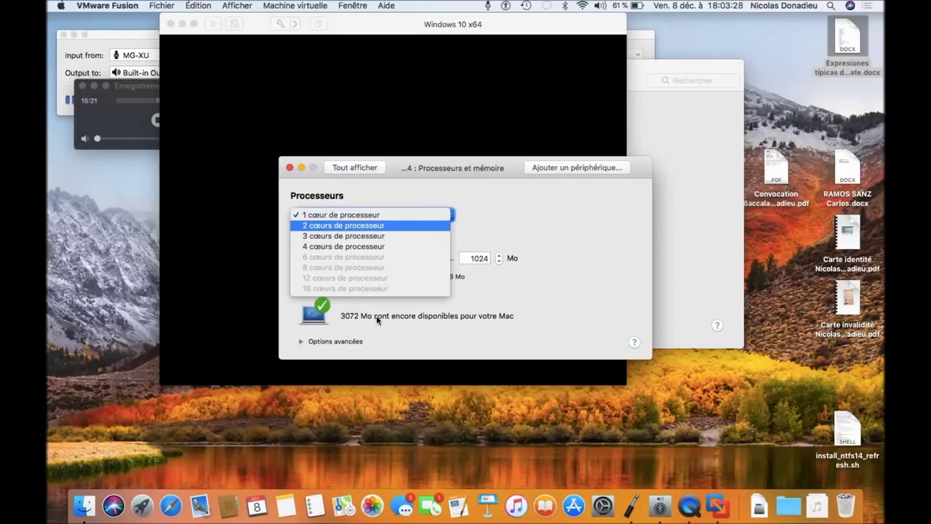
key(Return)
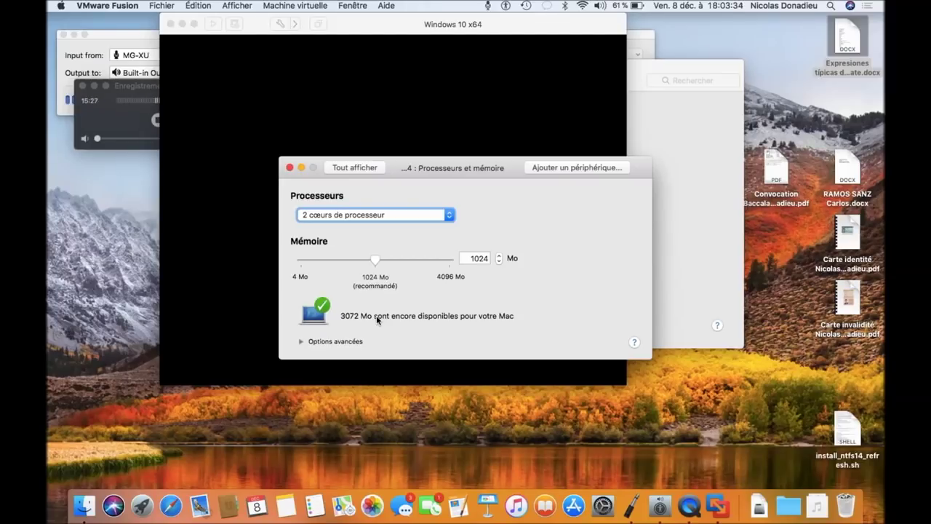
key(Tab)
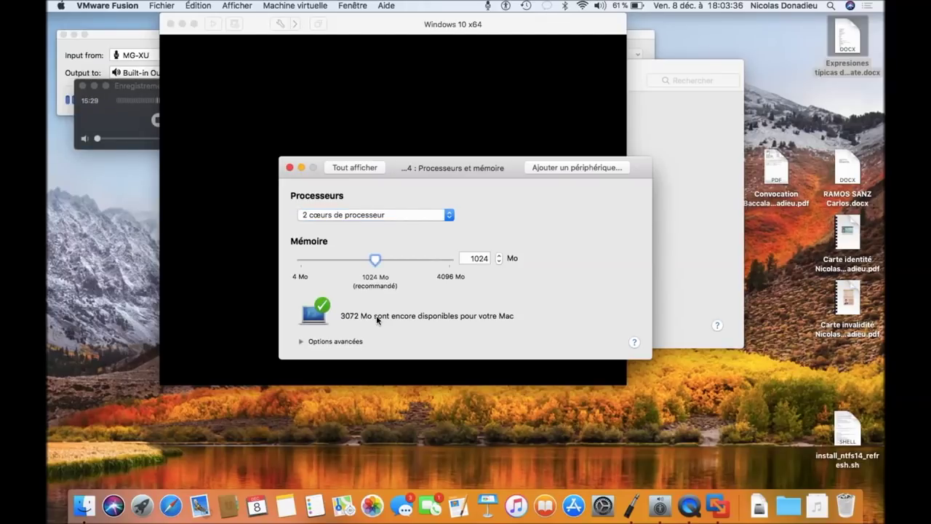
key(Tab)
key(Tab)
Step: Replace the 1024 memory amount with 1500 Mo, fixing a mistyped 10500 along the way
key(shift+Tab)
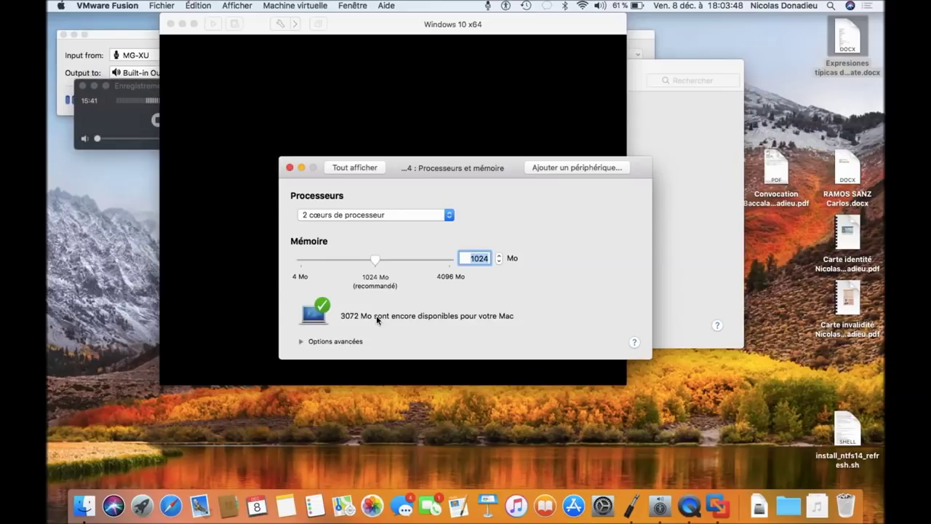
key(Right)
key(BackSpace)
key(BackSpace)
text(500)
key(Return)
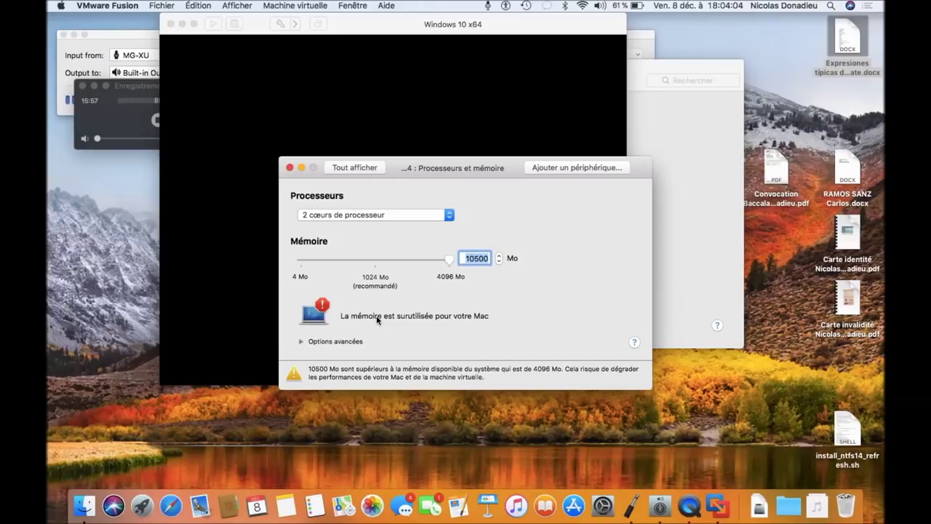
key(Left)
key(Right)
key(Right)
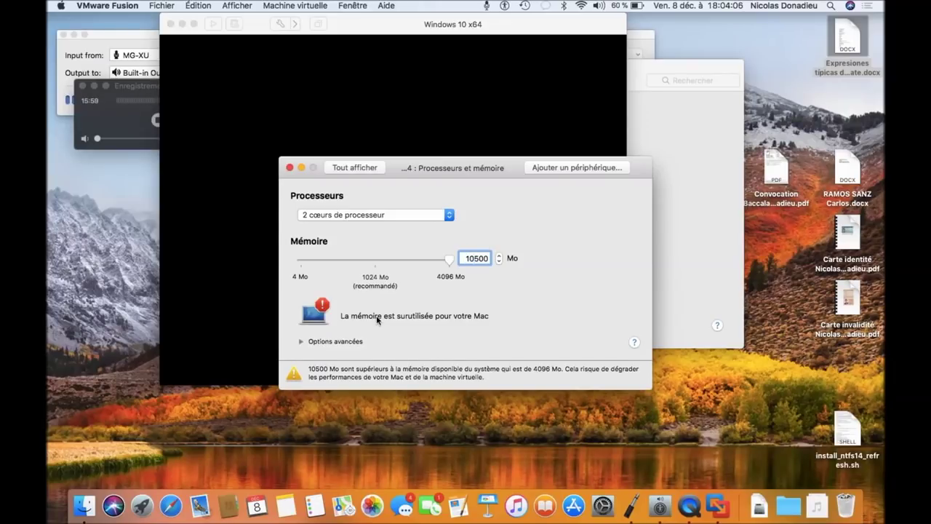
key(BackSpace)
Step: Commit 1500 Mo of memory so the Mac shows 2596 Mo still available
key(Return)
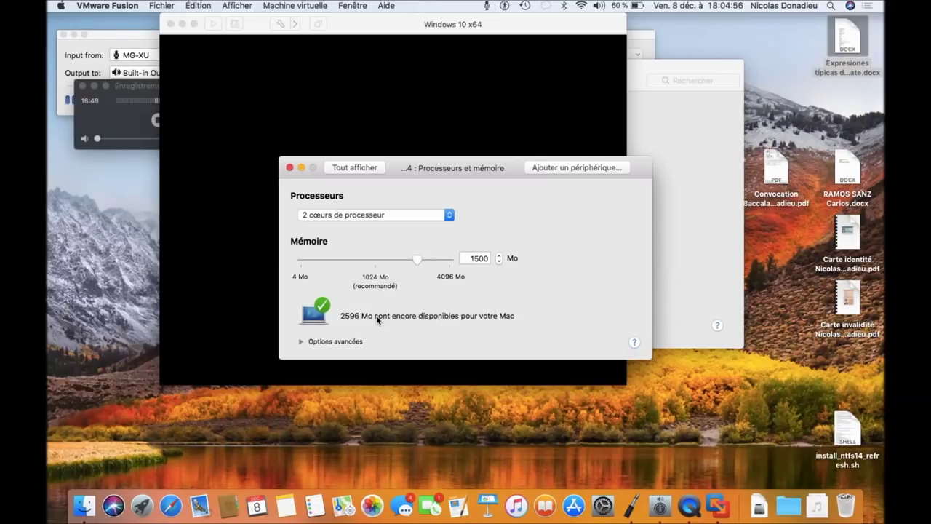
key(Tab)
key(Tab)
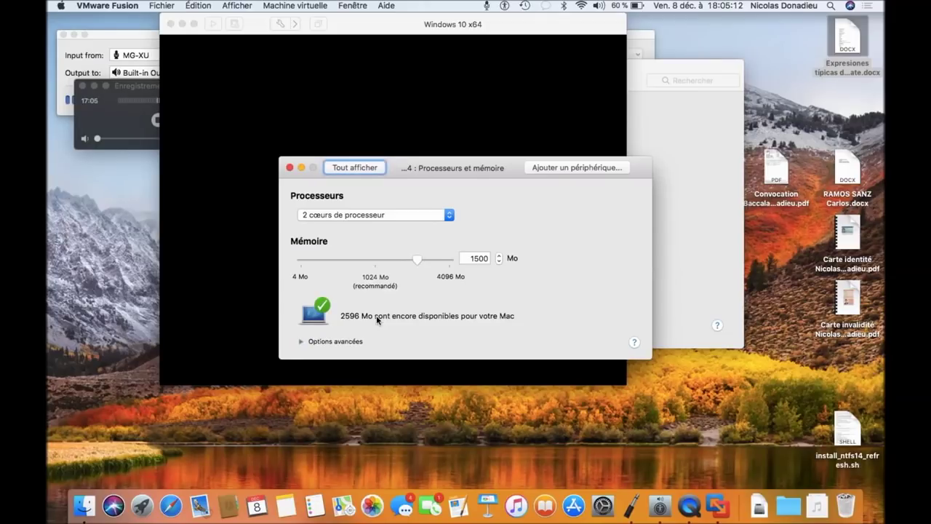
Step: Return to the 'Tout afficher' settings overview to reach 'Disque dur (SCSI)'
key(space)
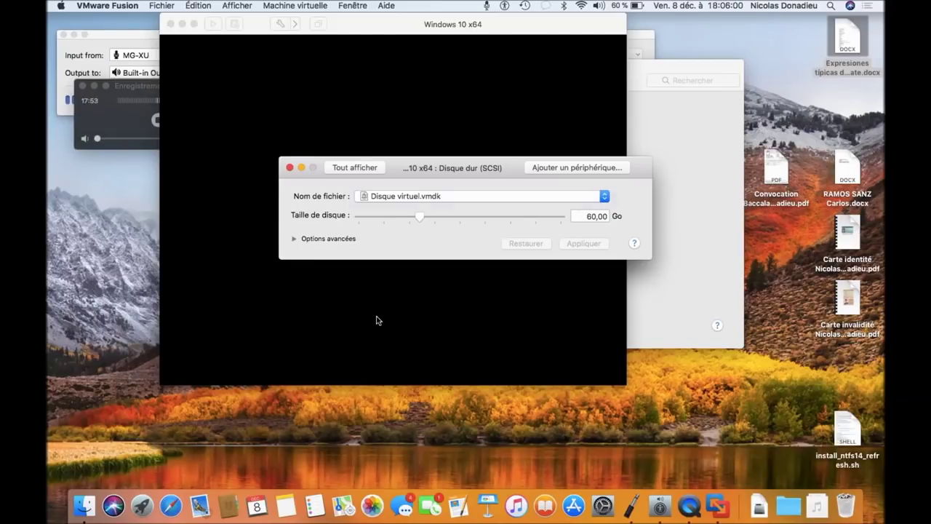
Step: Adjust the 'Taille de disque' slider for Disque virtuel.vmdk from 60,00 Go to 100,00 Go
key(Tab)
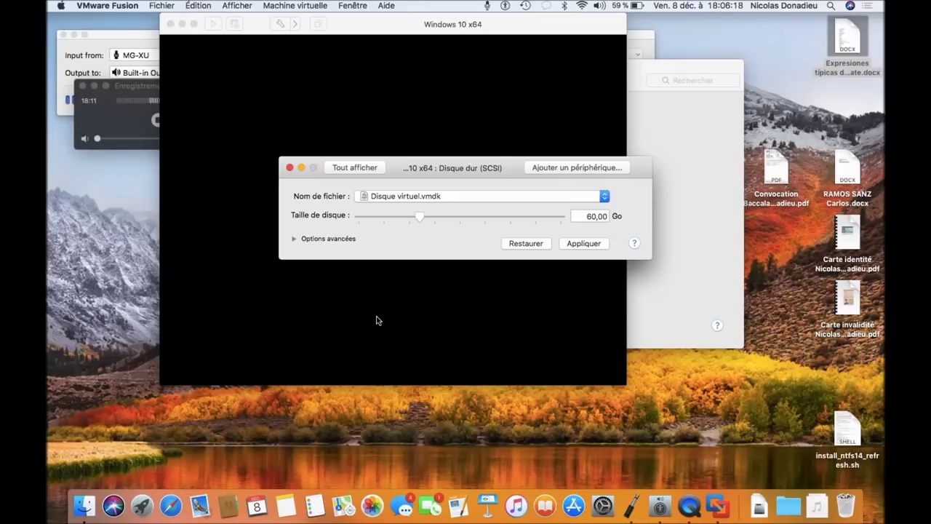
key(Tab)
key(Tab)
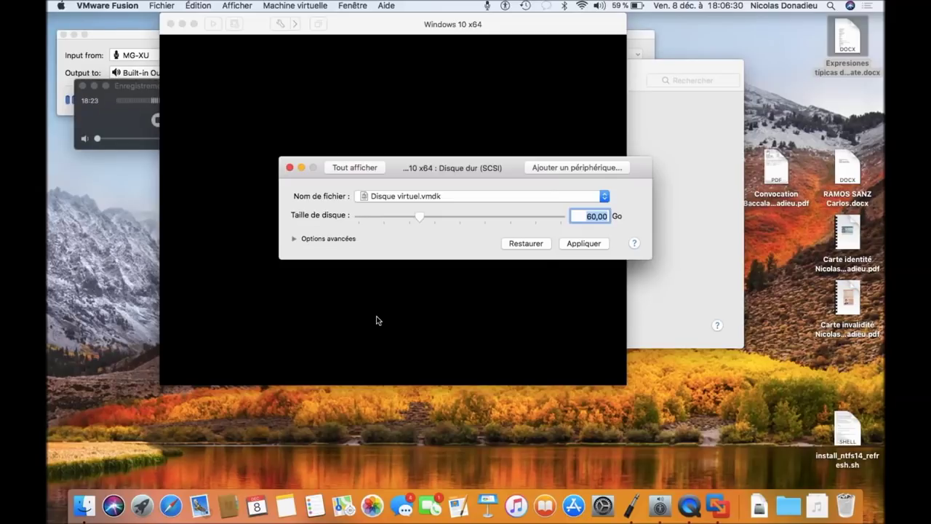
key(Tab)
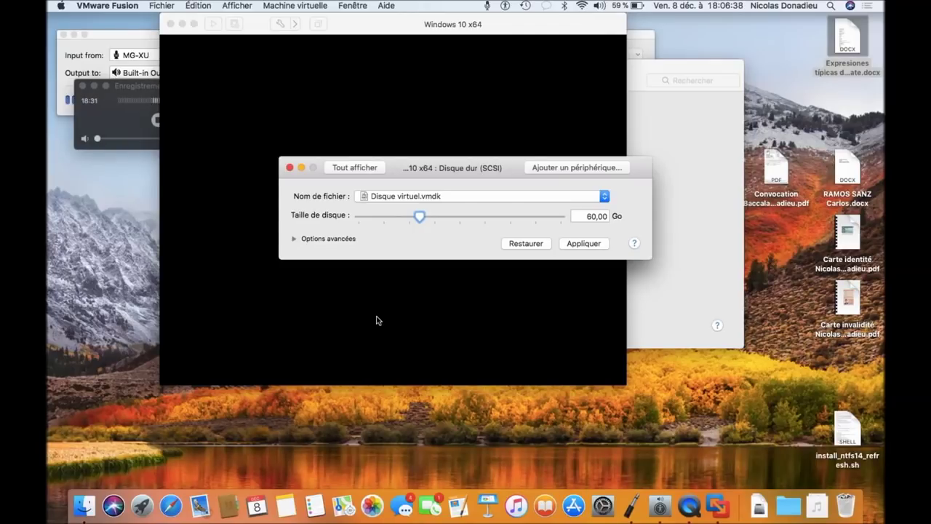
key(Right)
key(Right)
key(Right)
key(Right)
key(Right)
key(Right)
key(Right)
key(Right)
key(Right)
key(Right)
key(Right)
key(Right)
key(Right)
key(Right)
key(Right)
key(Right)
key(Right)
key(Right)
key(Right)
key(Right)
key(Right)
key(Right)
key(Right)
key(Right)
key(Right)
key(Right)
key(Right)
key(Right)
key(Right)
key(Right)
key(Right)
key(Right)
key(Right)
key(Right)
key(Right)
key(Right)
key(Right)
key(Right)
key(Right)
key(Right)
key(Right)
key(Right)
key(Left)
key(Left)
key(Tab)
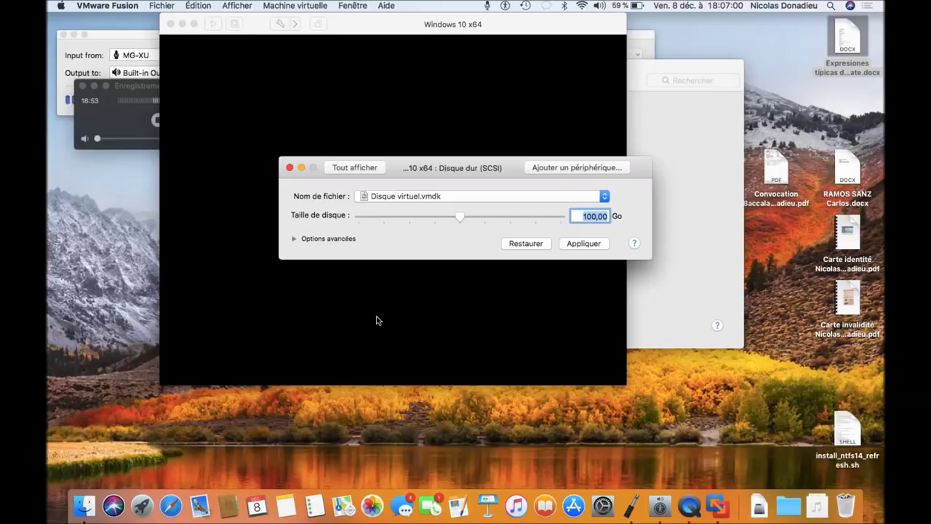
key(Tab)
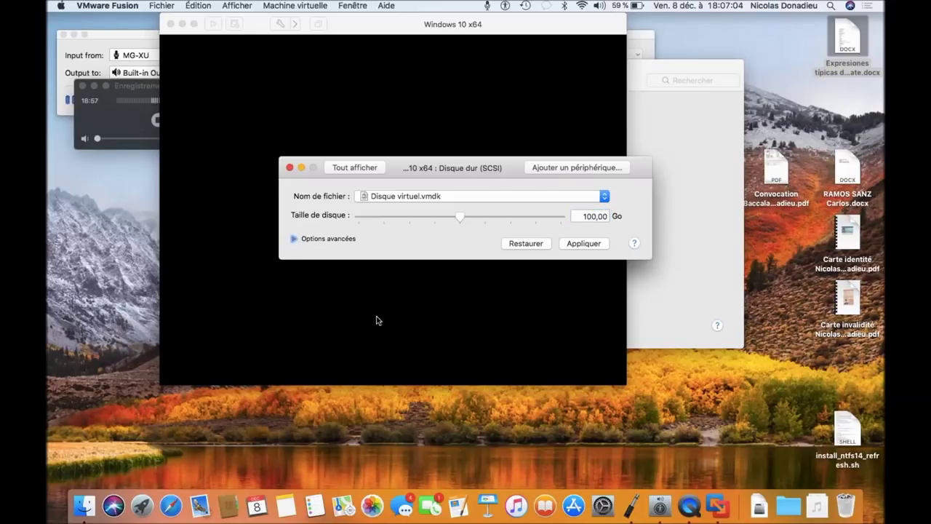
key(Tab)
key(Tab)
key(Tab)
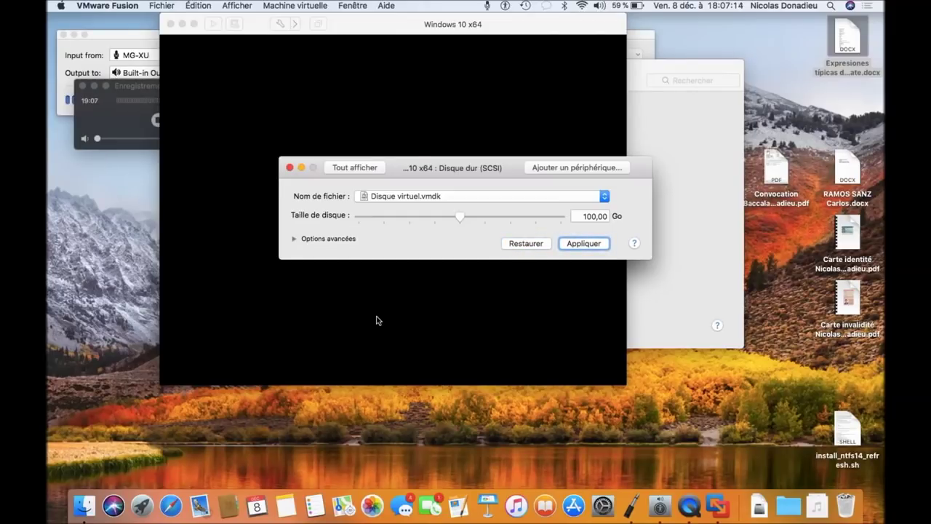
Step: Apply the 100,00 Go disk size and let the disk extension finish
key(space)
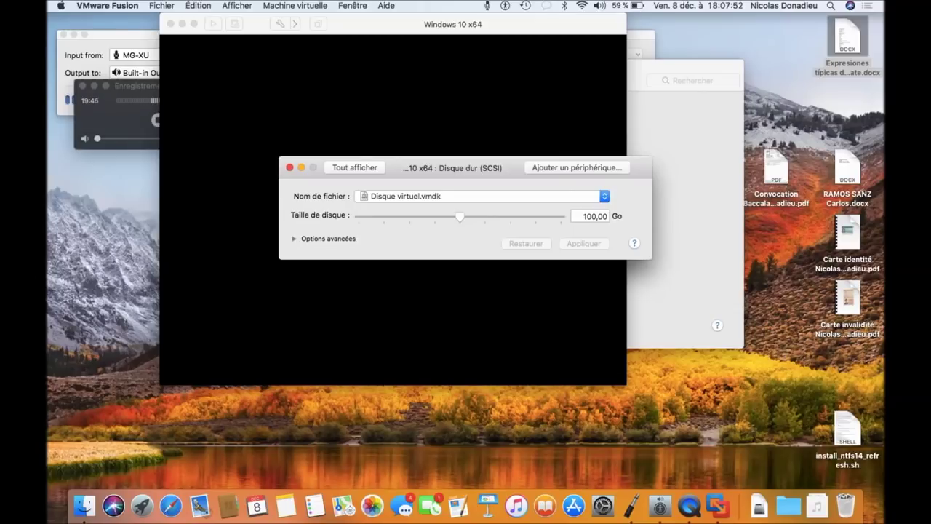
Step: Close the virtual machine settings window and switch to QuickTime Player
key(super+w)
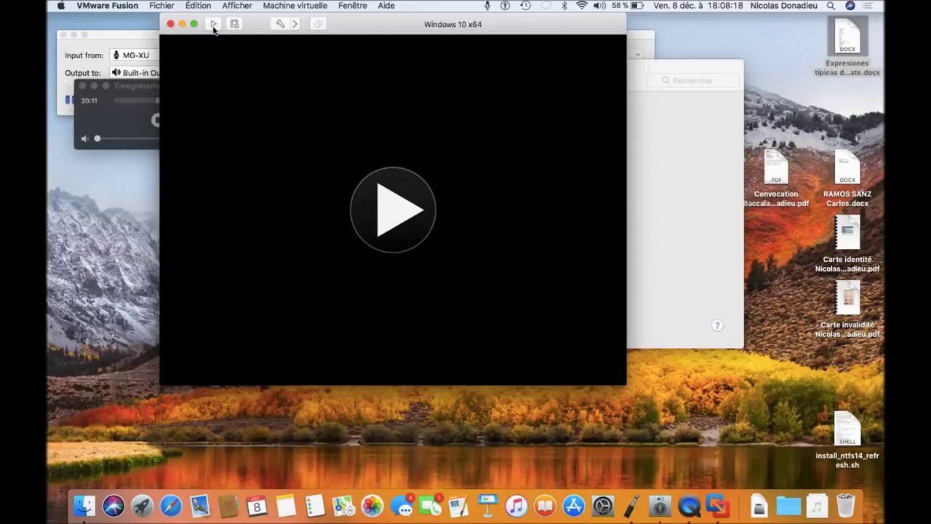
key(super+Tab)
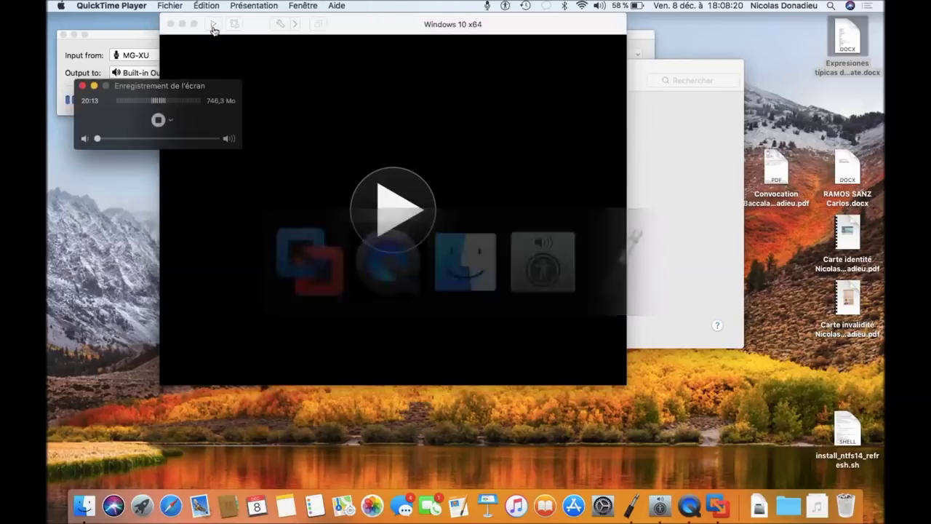